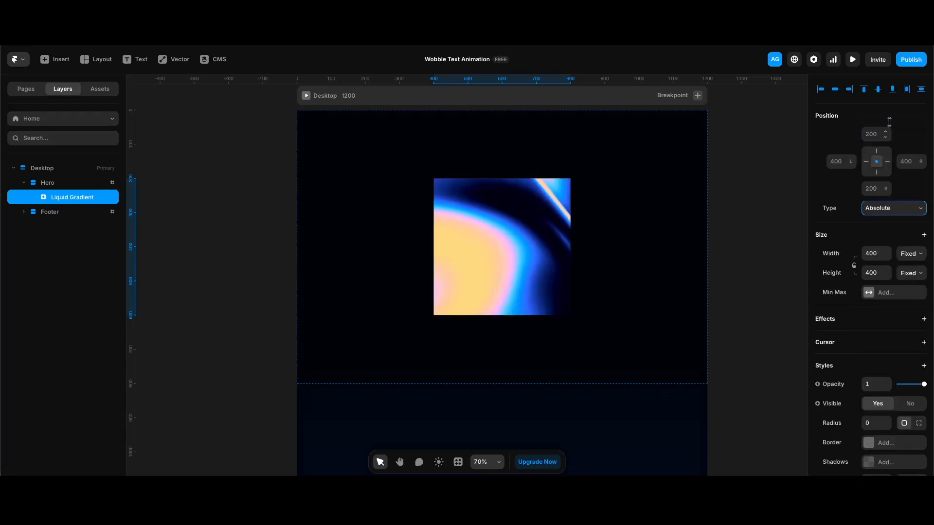
# Set the Liquid Gradient's width to 100% and size its height relative to the Viewport
pyautogui.click(878, 254)
pyautogui.write('100%')
pyautogui.press('Return')
pyautogui.click(911, 273)
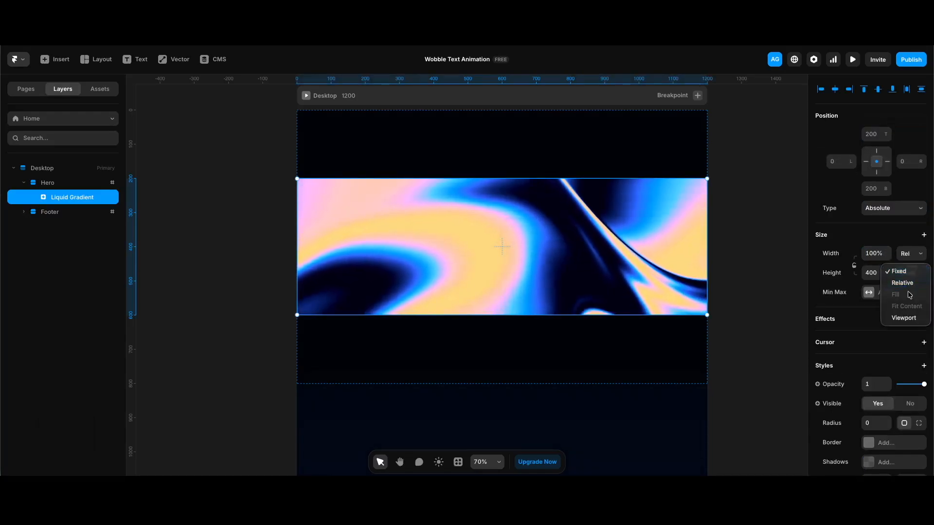
pyautogui.click(904, 317)
# Remove the orange FFC14F and pink FFB8B5 colors from the Liquid Gradient
pyautogui.scroll(-6, 868, 357)
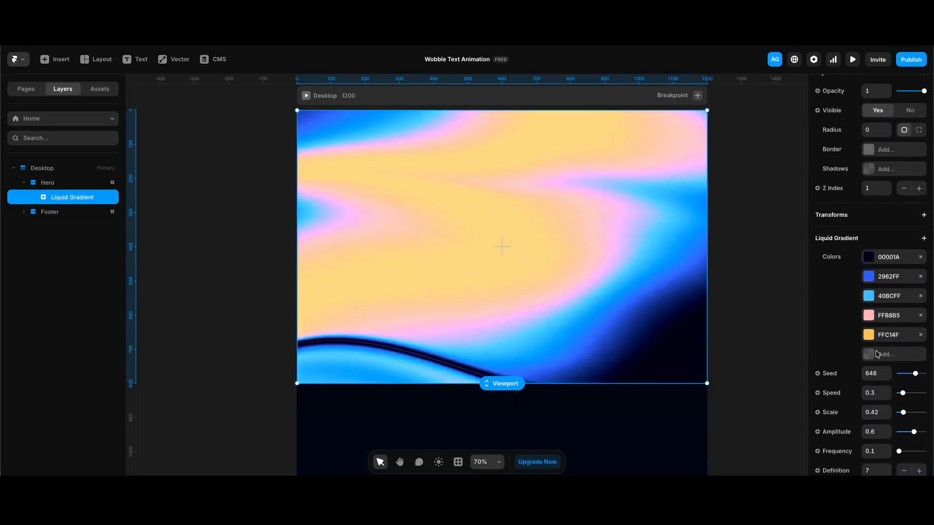
pyautogui.click(921, 335)
pyautogui.click(921, 315)
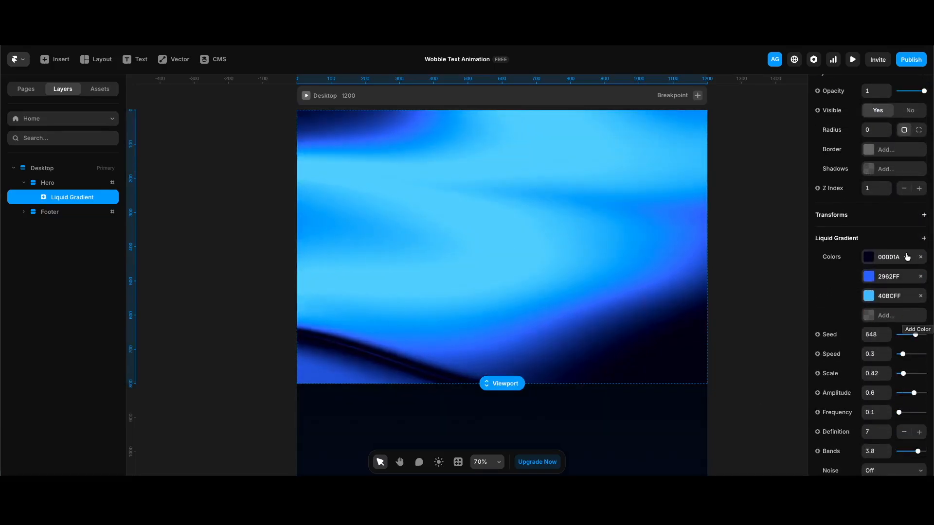
# Apply the BG color style to the gradient's first and third colors and Dark Blue to the second
pyautogui.click(889, 257)
pyautogui.click(708, 440)
pyautogui.click(889, 295)
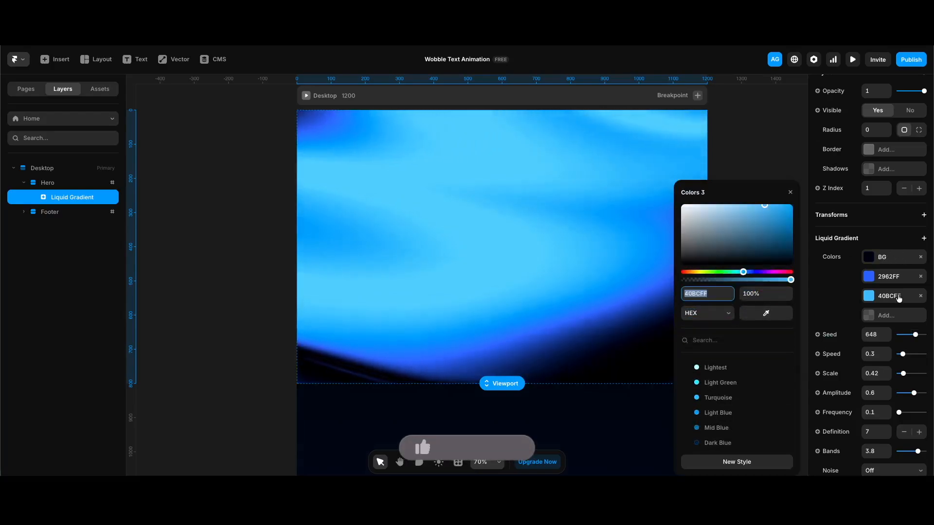
pyautogui.click(709, 440)
pyautogui.click(880, 278)
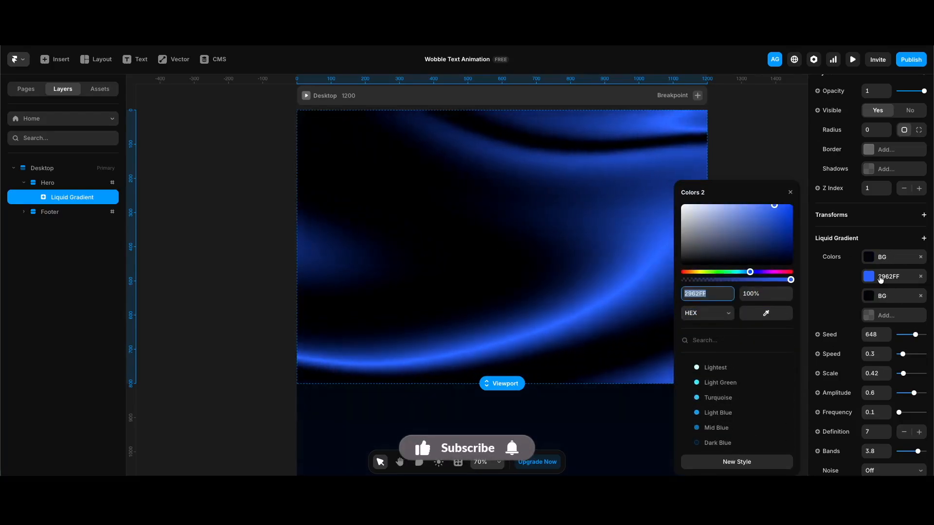
pyautogui.click(728, 426)
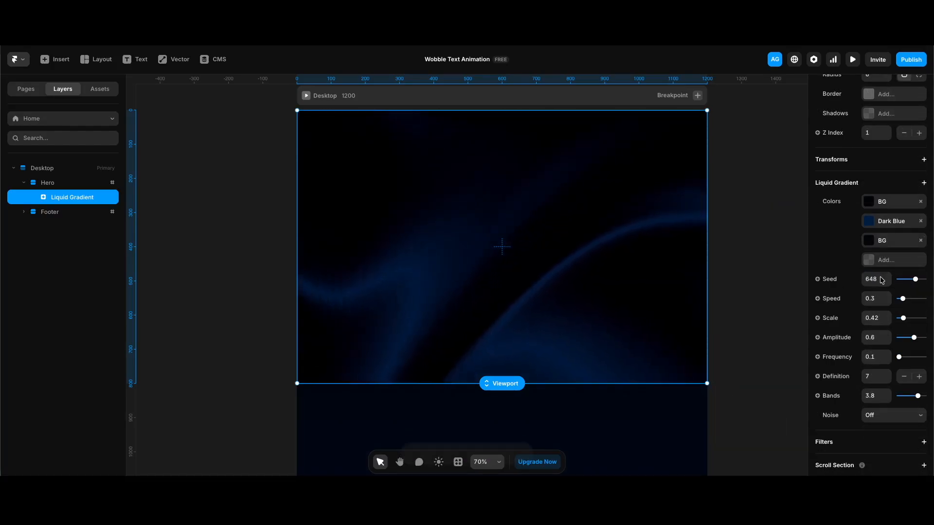
# Set the Liquid Gradient's Seed to 853
pyautogui.click(878, 278)
pyautogui.press('Up')
pyautogui.press('Up')
pyautogui.write('853')
pyautogui.press('Return')
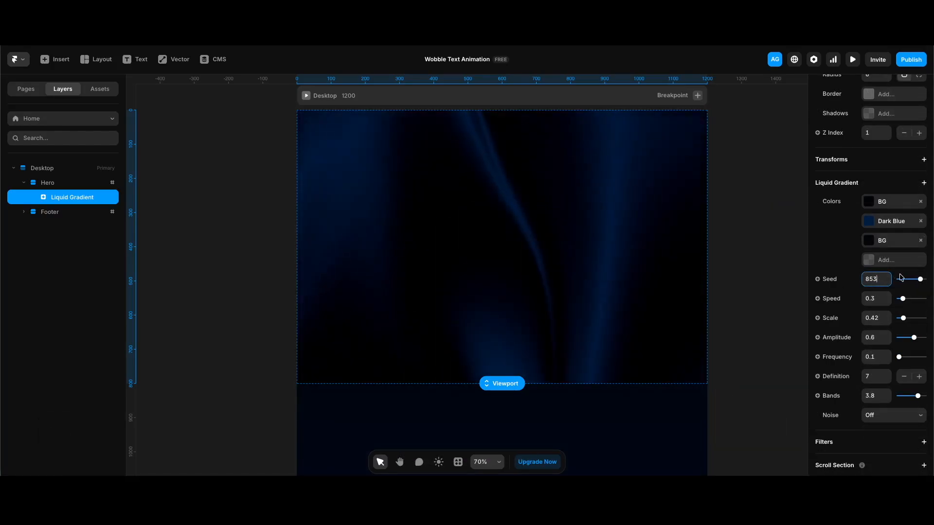
# Set the Liquid Gradient's Scale to 0.3 and its Amplitude to 1
pyautogui.doubleClick(878, 319)
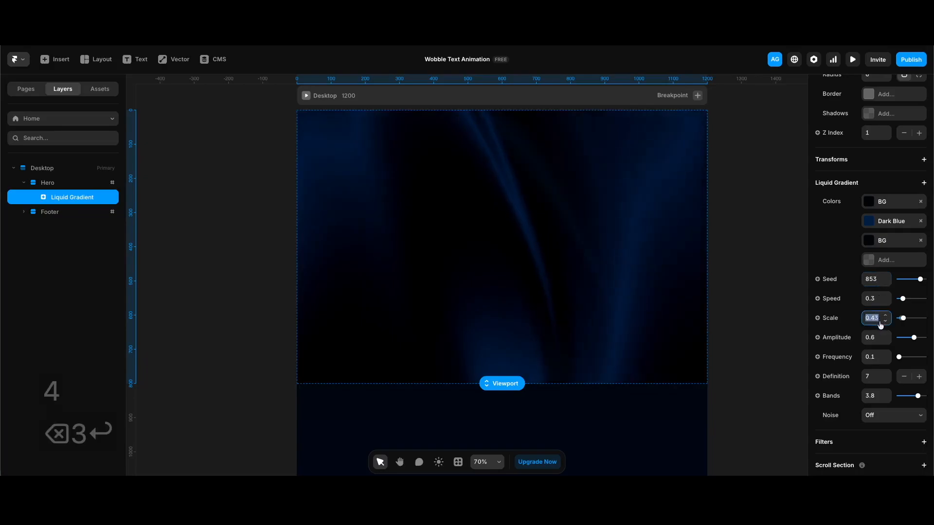
pyautogui.write('4')
pyautogui.press('BackSpace')
pyautogui.write('3')
pyautogui.press('Return')
pyautogui.moveTo(915, 339); pyautogui.dragTo(930, 337)
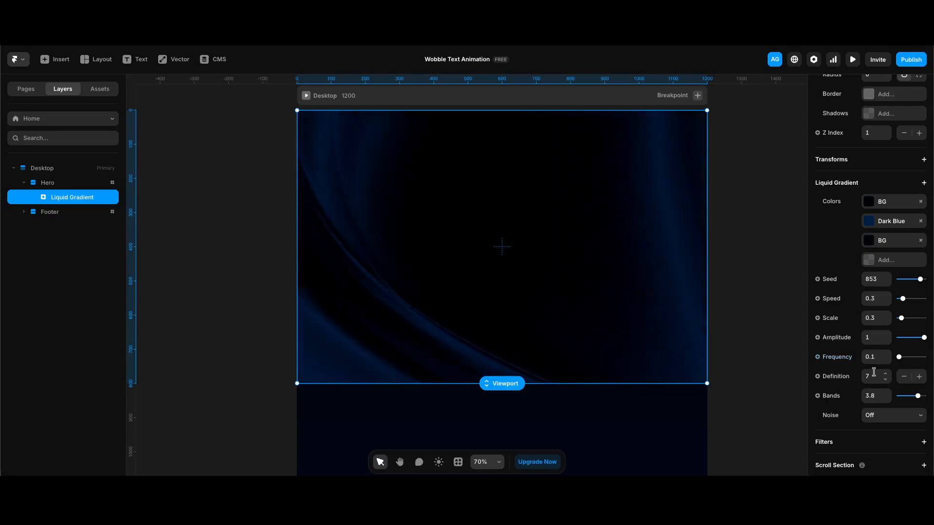
# Set the Liquid Gradient's Bands value to 3
pyautogui.click(875, 396)
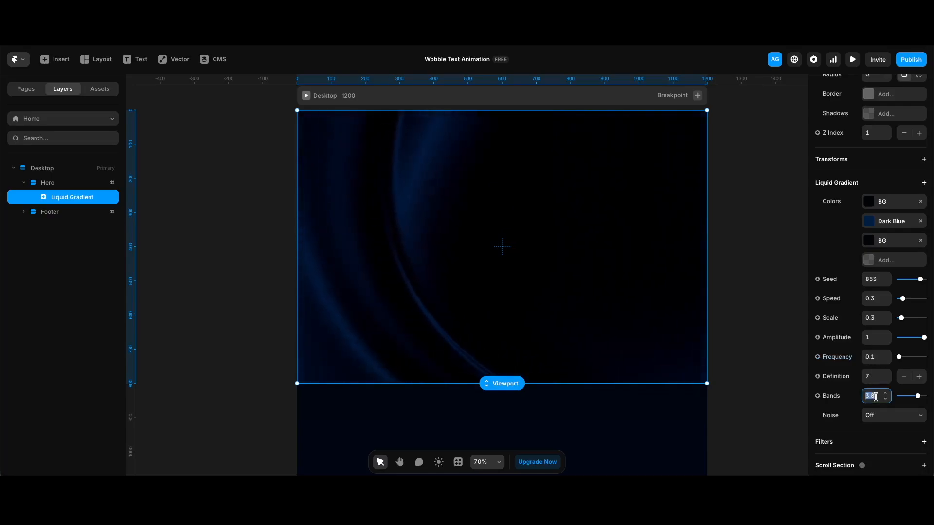
pyautogui.write('3')
pyautogui.press('Return')
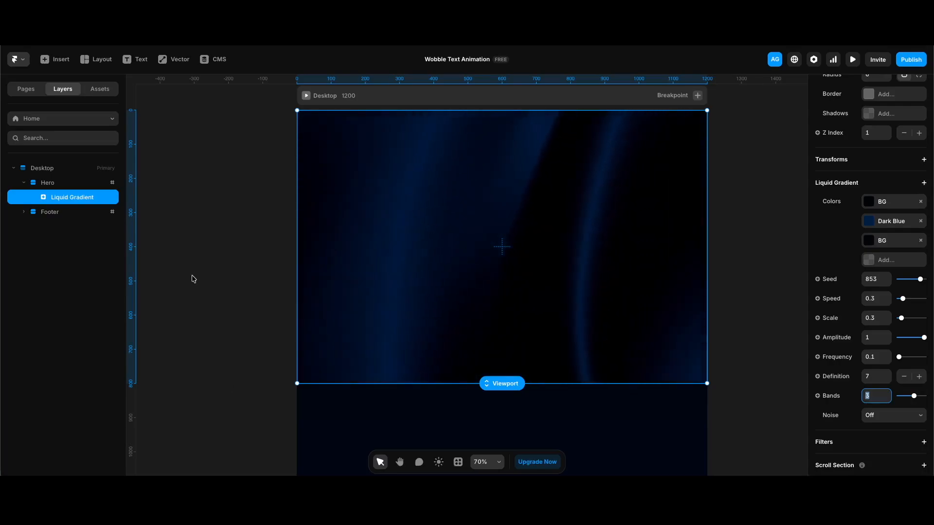
# Insert a Video component into the center of the Hero section and upload the wobble animation file as its source
pyautogui.click(155, 158)
pyautogui.click(56, 60)
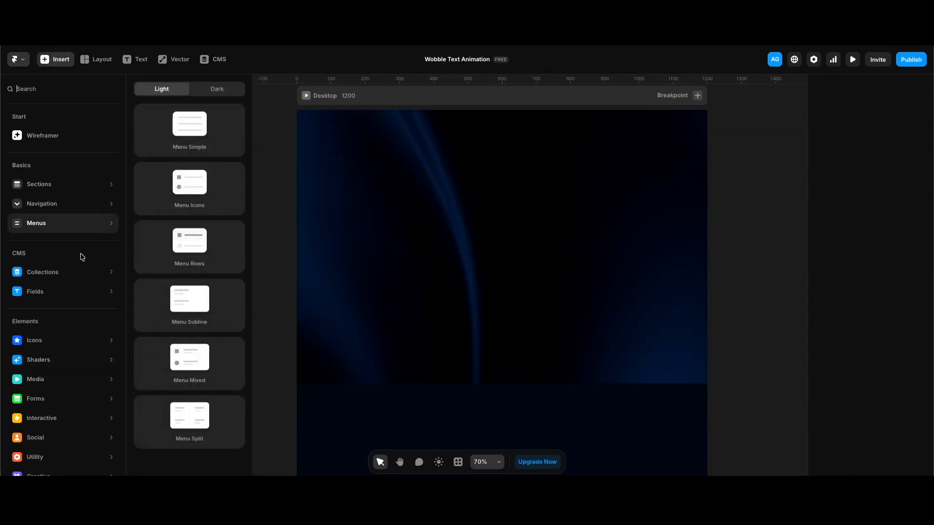
pyautogui.moveTo(60, 380)
pyautogui.moveTo(160, 197); pyautogui.dragTo(501, 247)
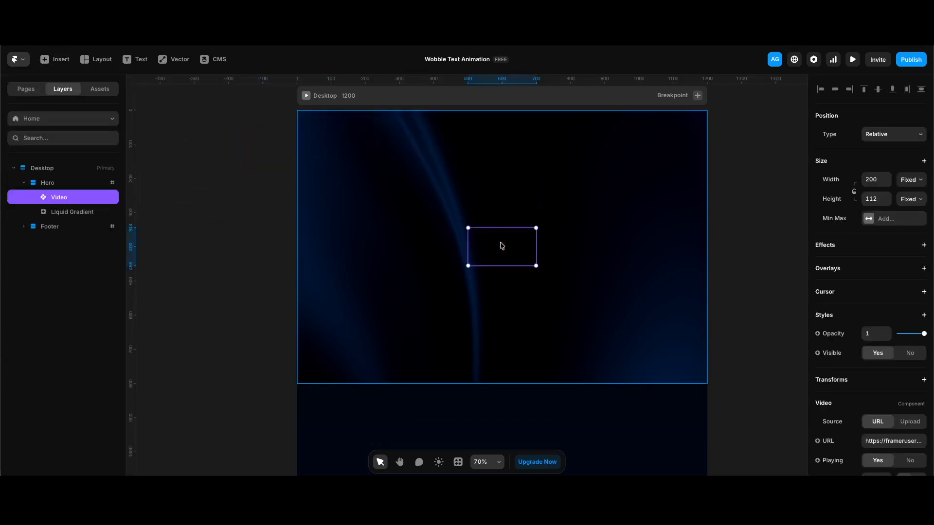
pyautogui.scroll(-5, 885, 368)
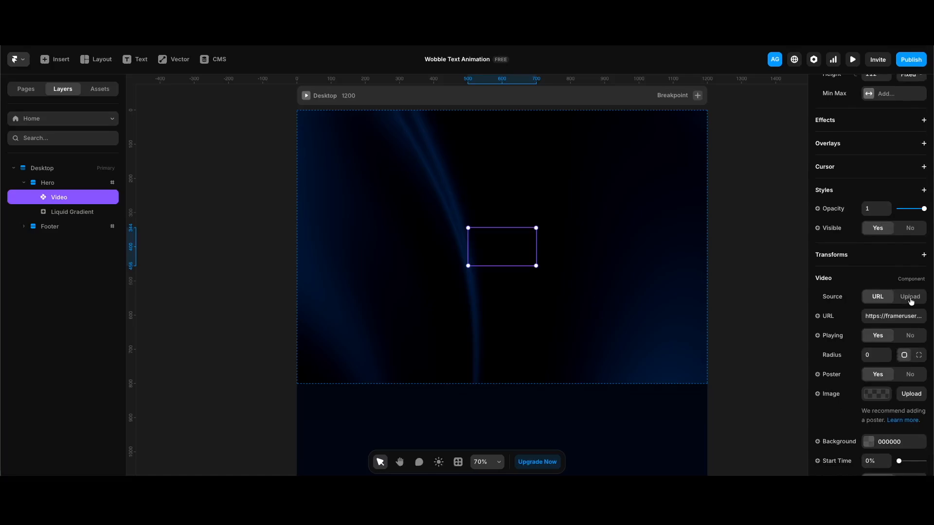
pyautogui.click(911, 300)
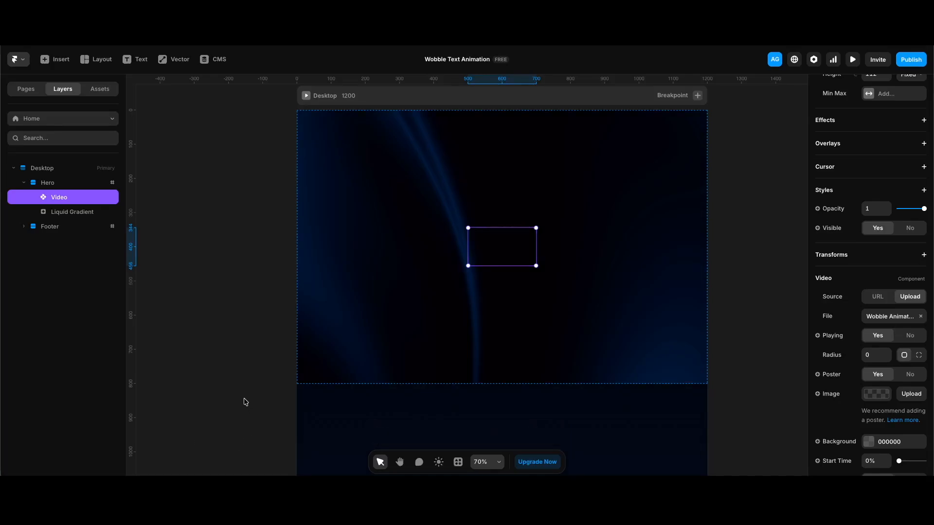
# Remove the Z Index from the Liquid Gradient and place the Video layer below it within the Hero
pyautogui.click(72, 212)
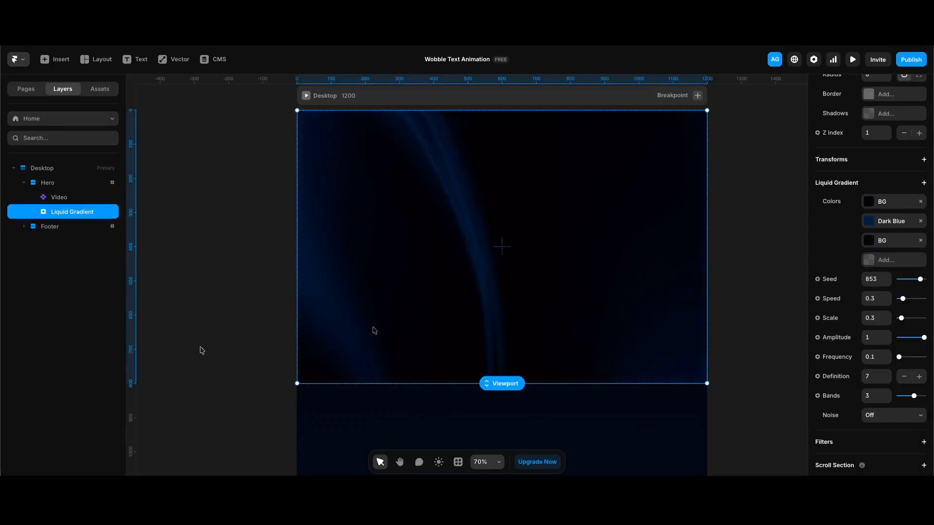
pyautogui.scroll(5, 861, 368)
pyautogui.rightClick(837, 339)
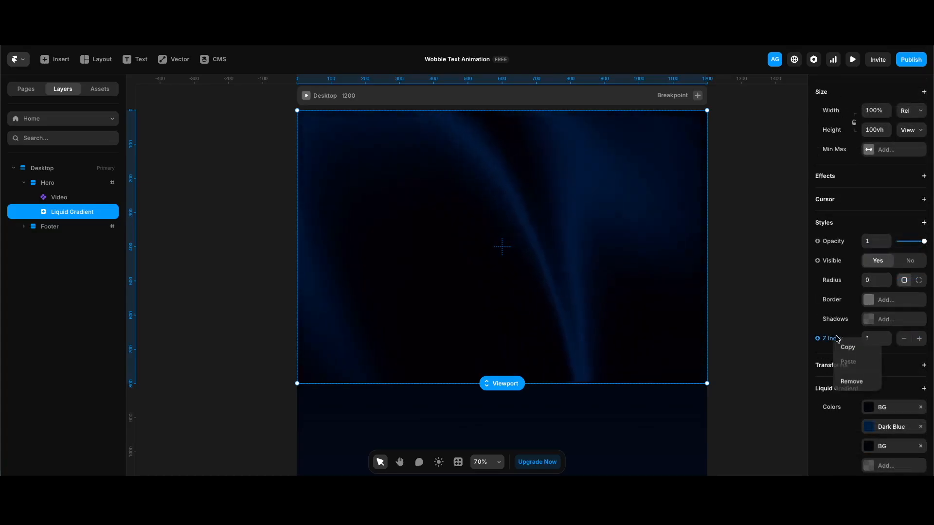
pyautogui.click(852, 382)
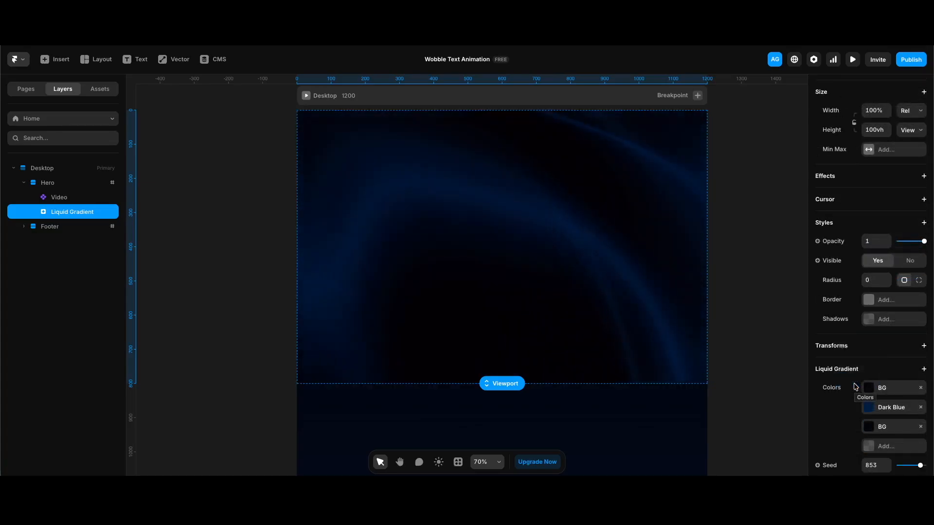
pyautogui.click(58, 198)
pyautogui.moveTo(61, 204); pyautogui.dragTo(62, 218)
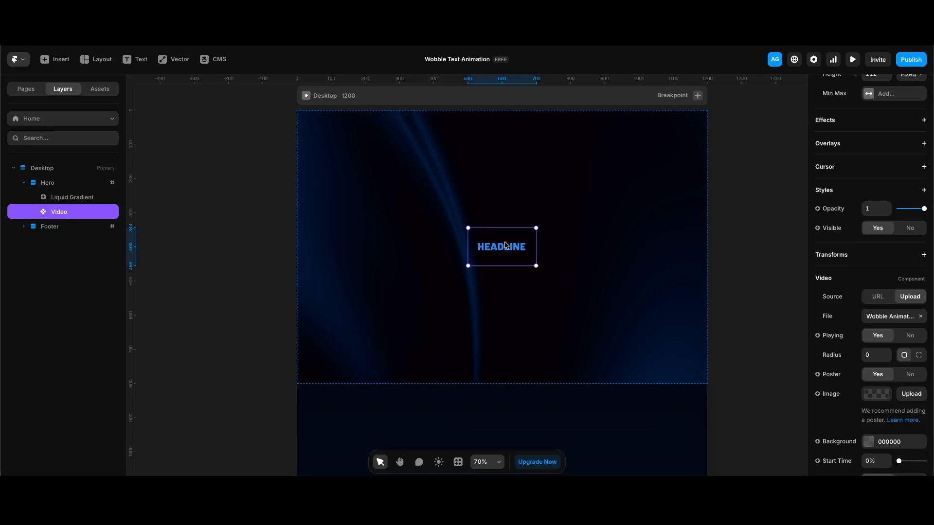
# Set the Video's width to 700 with its aspect ratio locked
pyautogui.scroll(3, 905, 237)
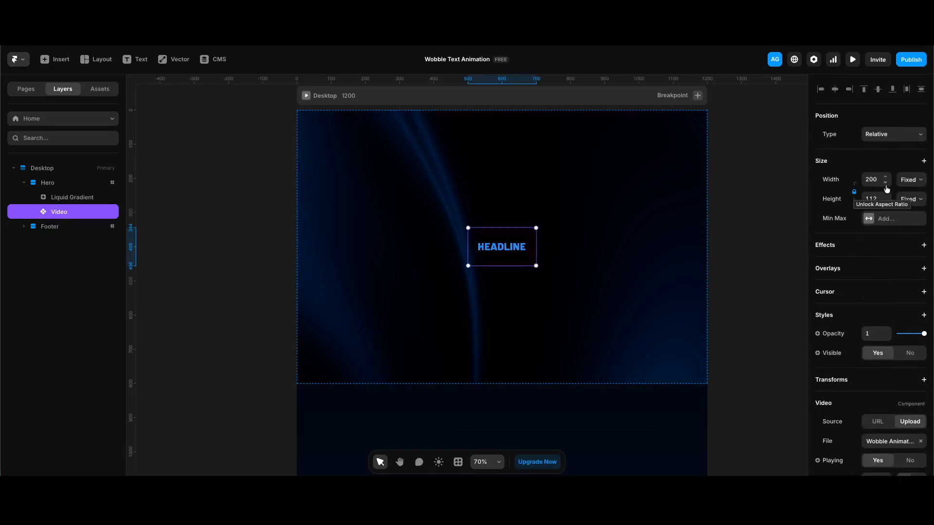
pyautogui.write('700')
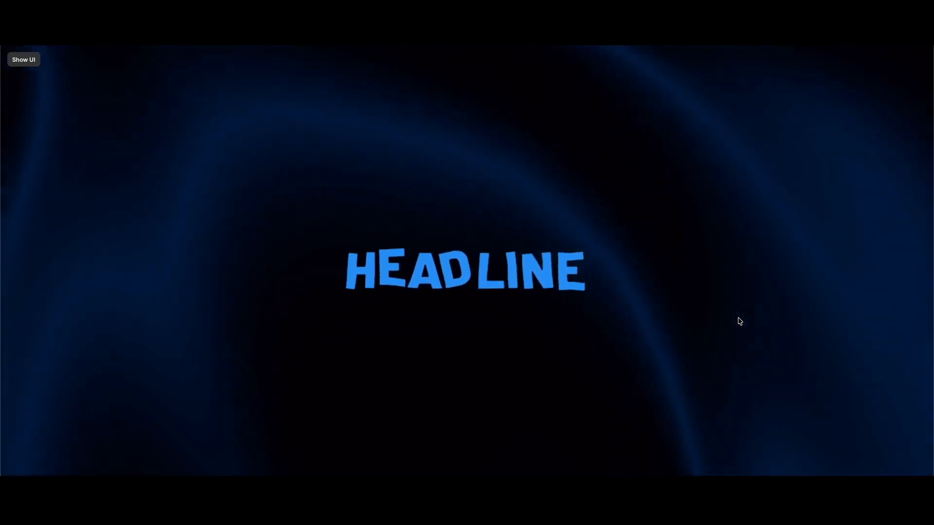
# Duplicate the headline Video and set the copy's position type to Absolute
pyautogui.click(546, 262)
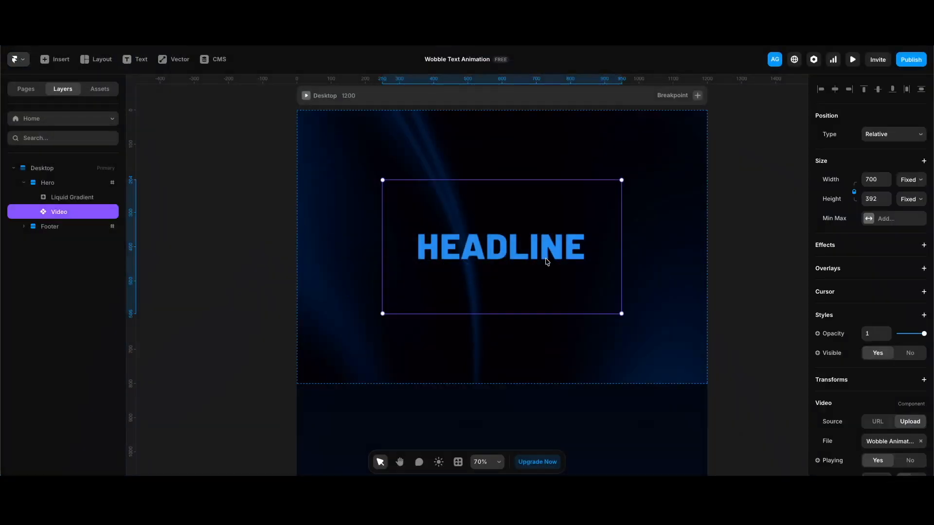
pyautogui.press('super+d')
pyautogui.click(893, 135)
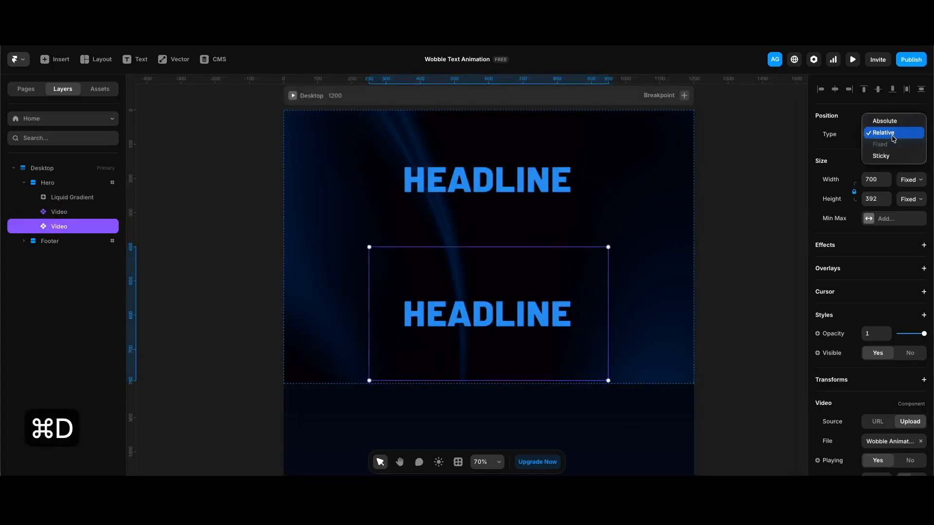
pyautogui.click(892, 123)
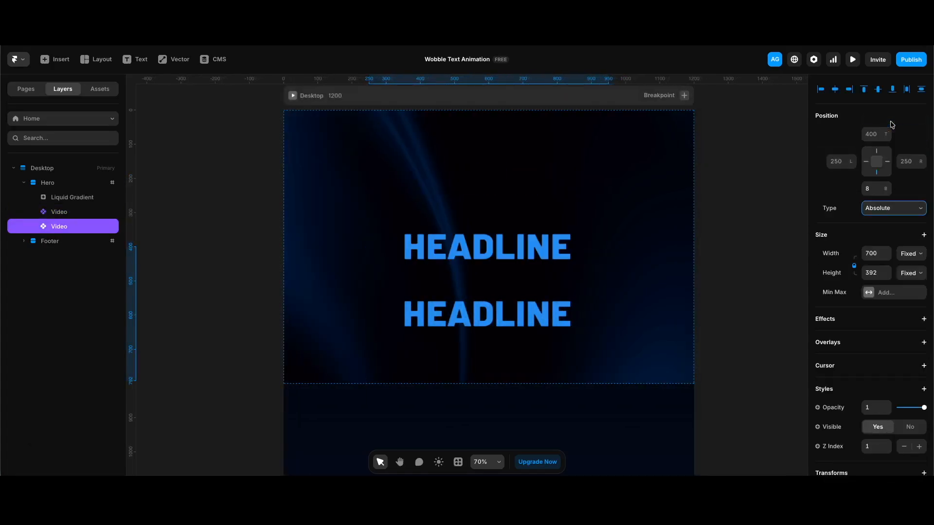
# Set the duplicated Video's width to 1323 and its opacity to 0.05
pyautogui.click(876, 253)
pyautogui.write('1')
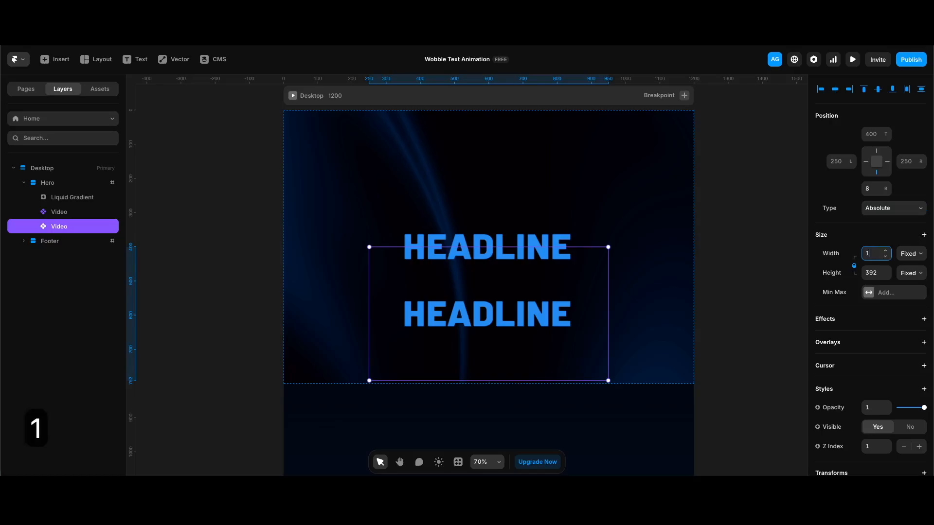
pyautogui.write('323')
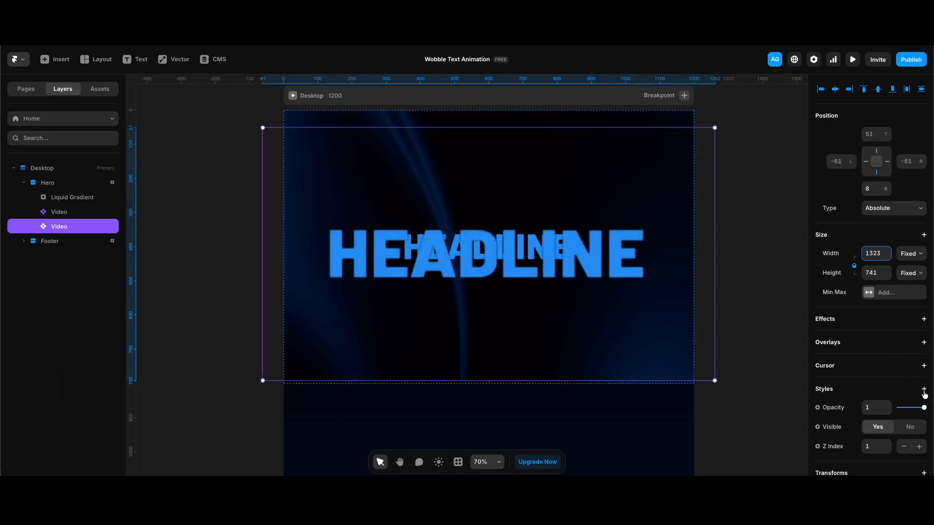
pyautogui.click(877, 407)
pyautogui.write('0.05')
pyautogui.press('Return')
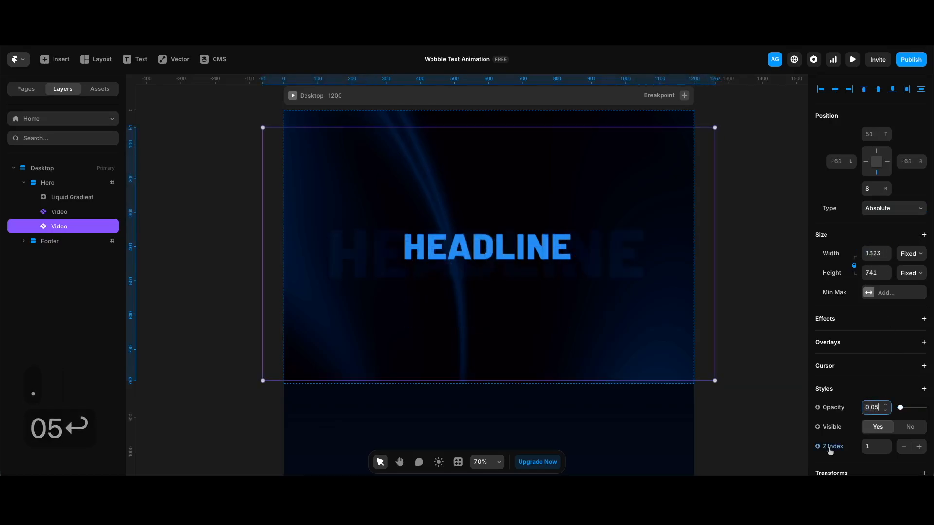
# Remove the Z Index from the duplicated Video and move its layer above the original Video in the list
pyautogui.click(833, 448)
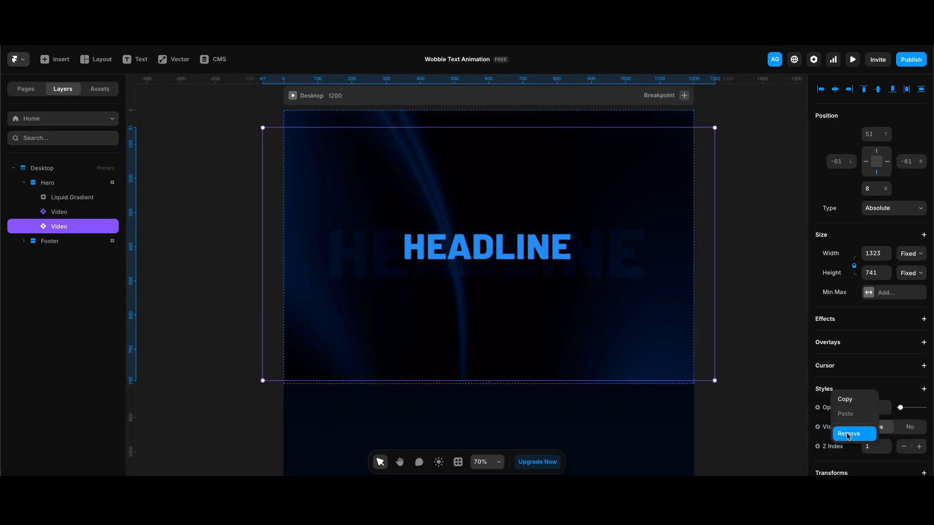
pyautogui.click(848, 434)
pyautogui.moveTo(71, 229); pyautogui.dragTo(72, 208)
# Center the large faded headline in the Hero, about 30 px from its top edge, and preview the page
pyautogui.moveTo(640, 270); pyautogui.dragTo(625, 258)
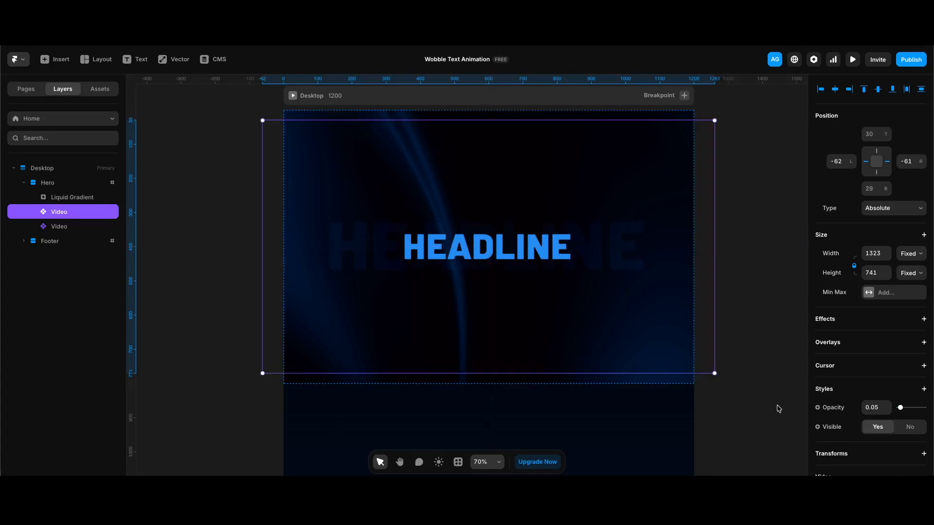
pyautogui.press('super+p')
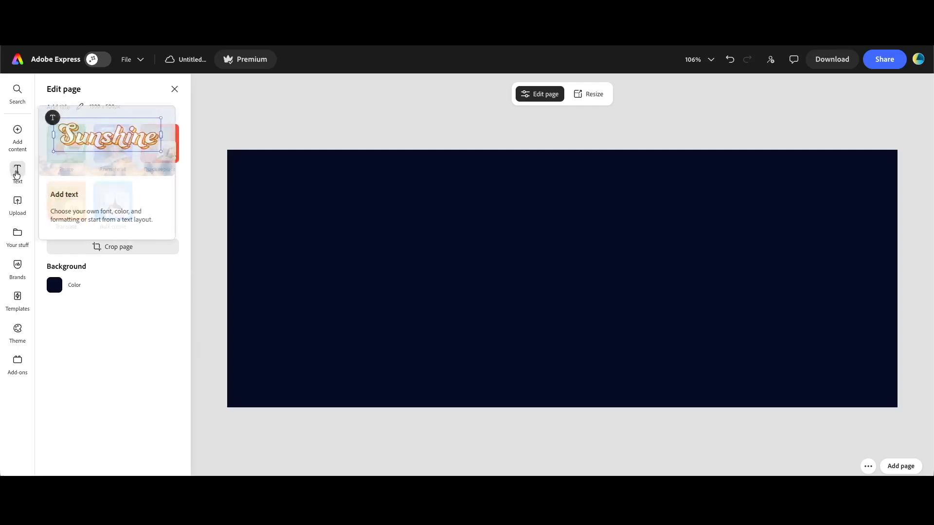
# Add a new text reading "HEADLINE" to the dark blue page in Adobe Express
pyautogui.click(17, 172)
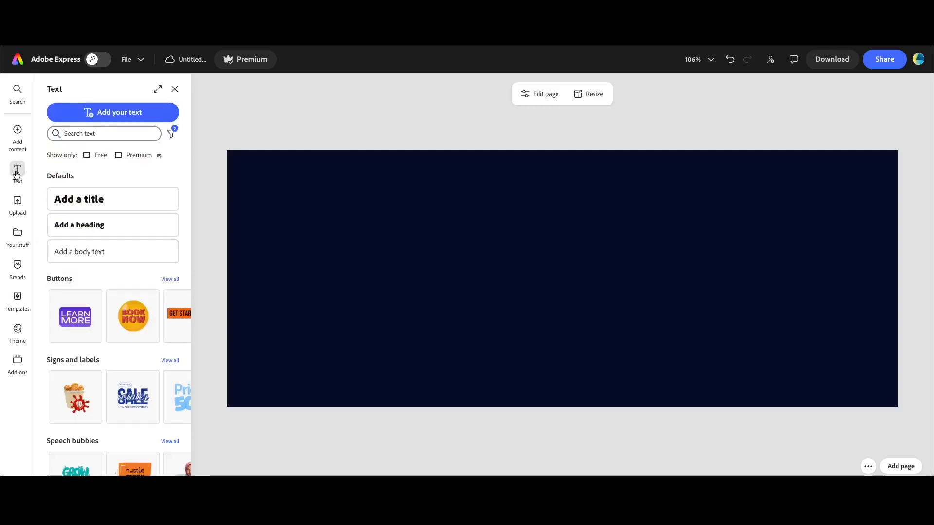
pyautogui.click(106, 113)
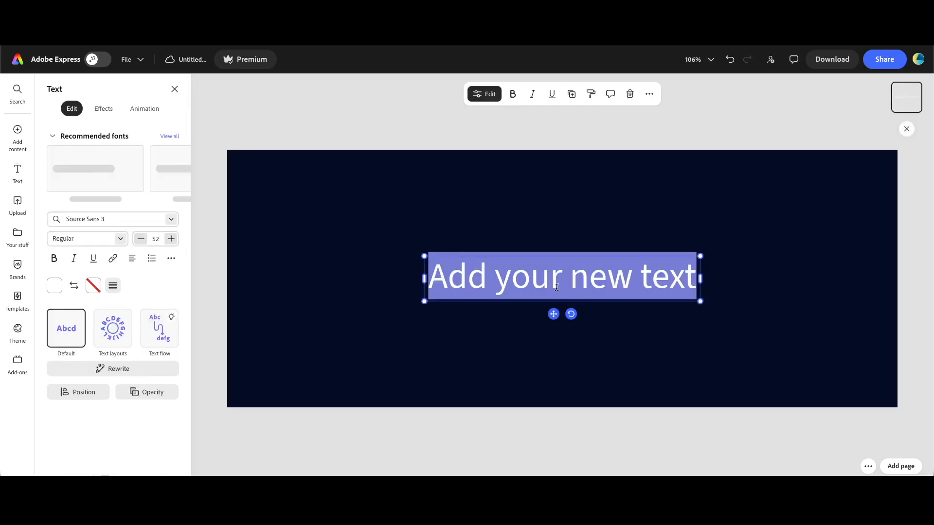
pyautogui.write('HEADLINE')
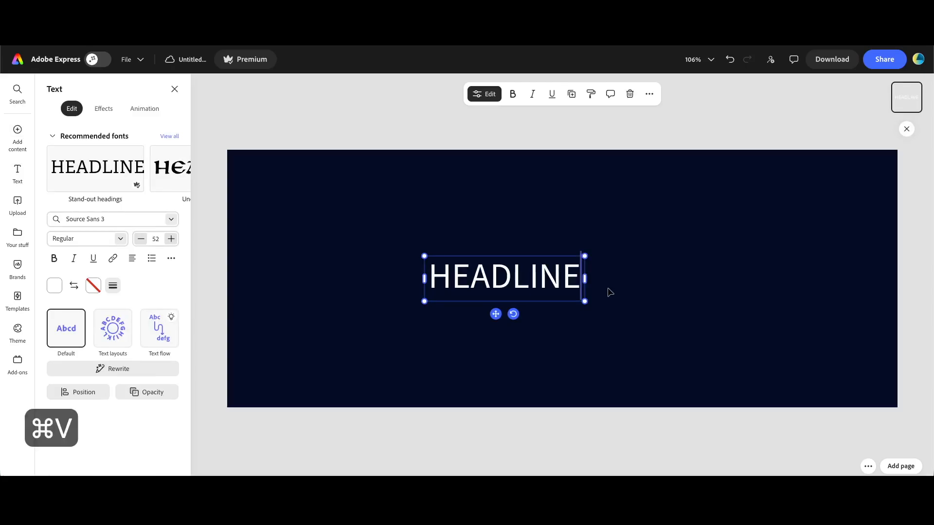
# Set the HEADLINE text color to the copied light blue hex value as a custom color
pyautogui.click(55, 286)
pyautogui.click(150, 226)
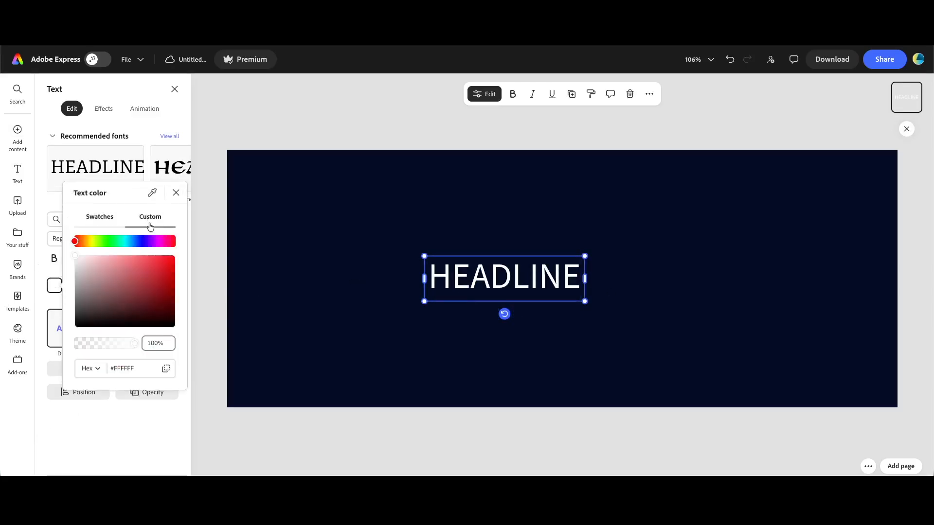
pyautogui.click(143, 369)
pyautogui.press('super+v')
pyautogui.press('Return')
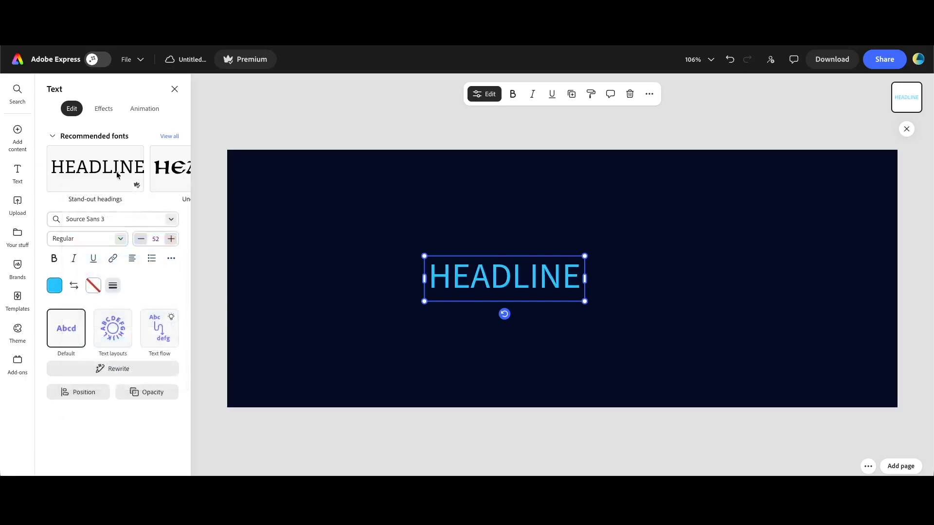
# Set the HEADLINE text's font to Barlow in the Black weight
pyautogui.click(154, 222)
pyautogui.write('barlow')
pyautogui.press('Return')
pyautogui.press('super+z')
pyautogui.click(121, 239)
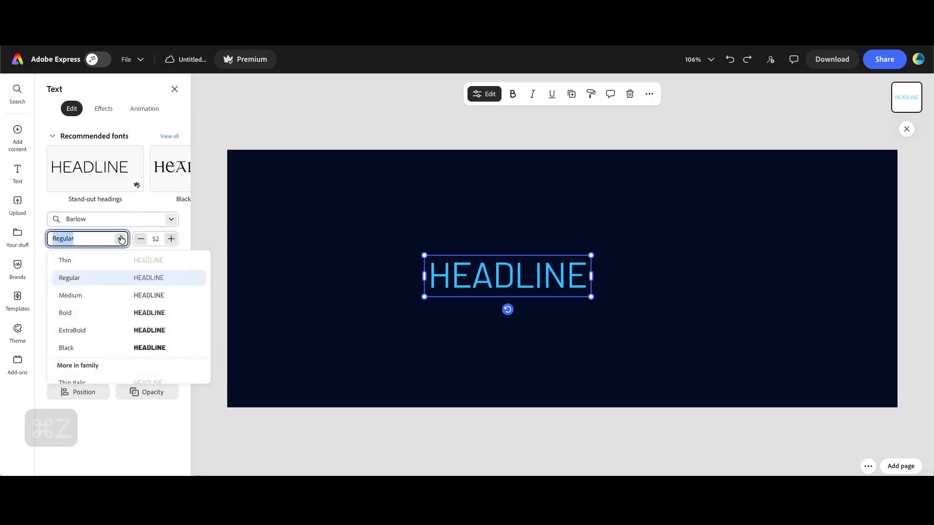
pyautogui.click(100, 348)
# Set the HEADLINE font size to 100 and center the text on the page
pyautogui.click(156, 239)
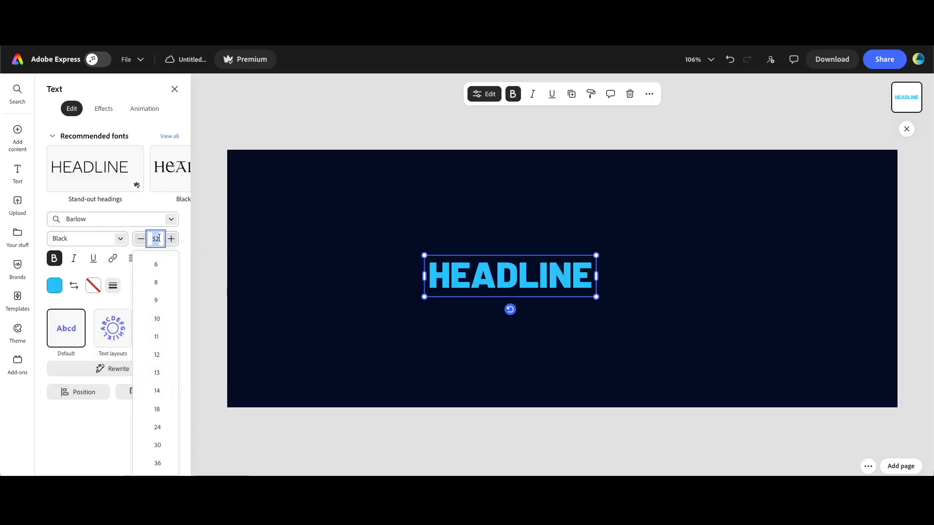
pyautogui.write('100')
pyautogui.press('Return')
pyautogui.moveTo(683, 271); pyautogui.dragTo(659, 283)
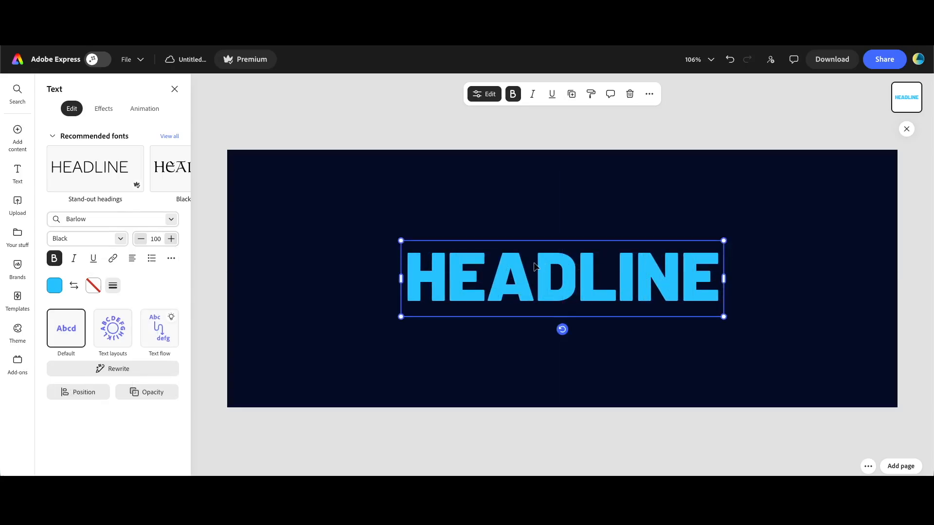
# Apply the Wobble loop animation to the HEADLINE text
pyautogui.click(150, 109)
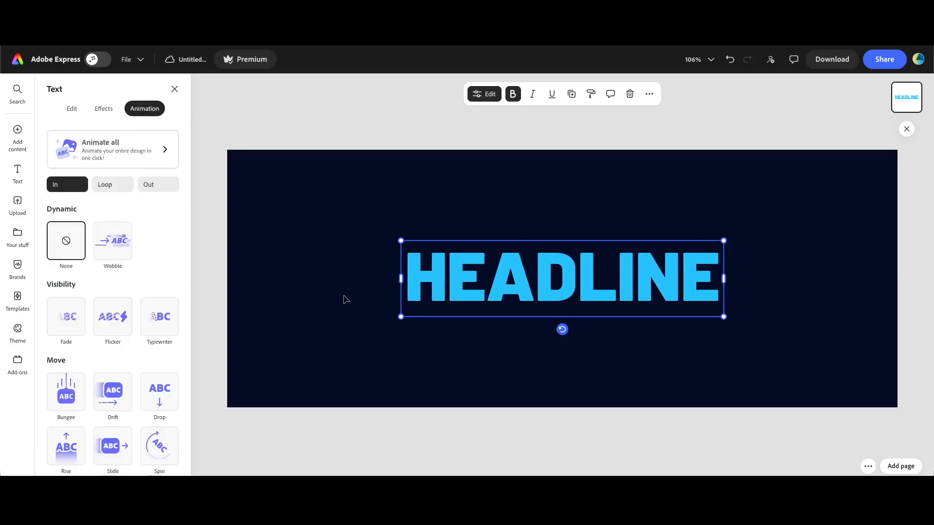
pyautogui.click(112, 184)
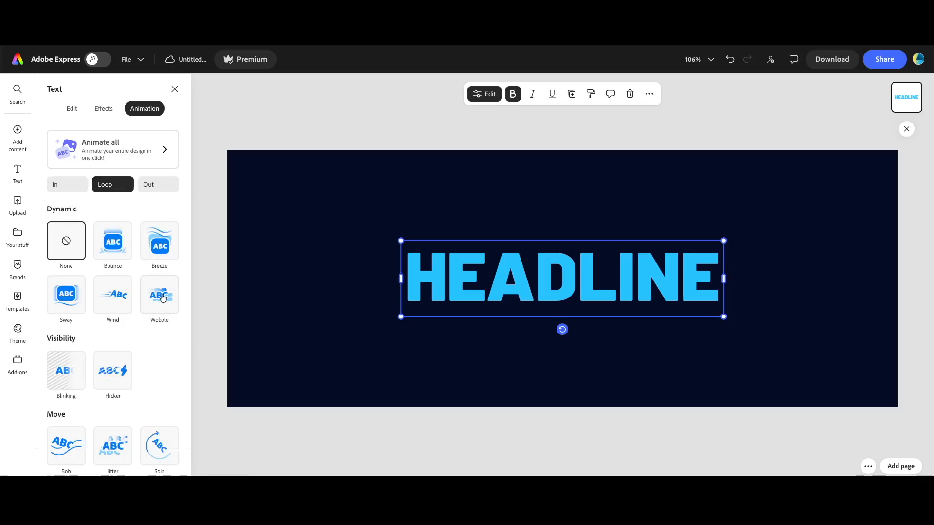
pyautogui.click(161, 295)
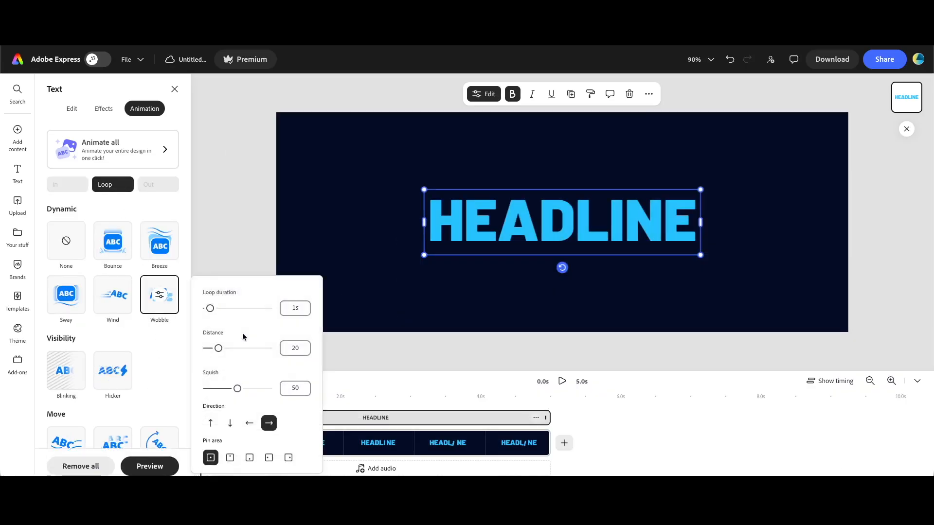
# Set the Wobble to 5 s loop duration, distance 24, squish 90 and downward direction, and play the animation
pyautogui.click(294, 308)
pyautogui.write('5')
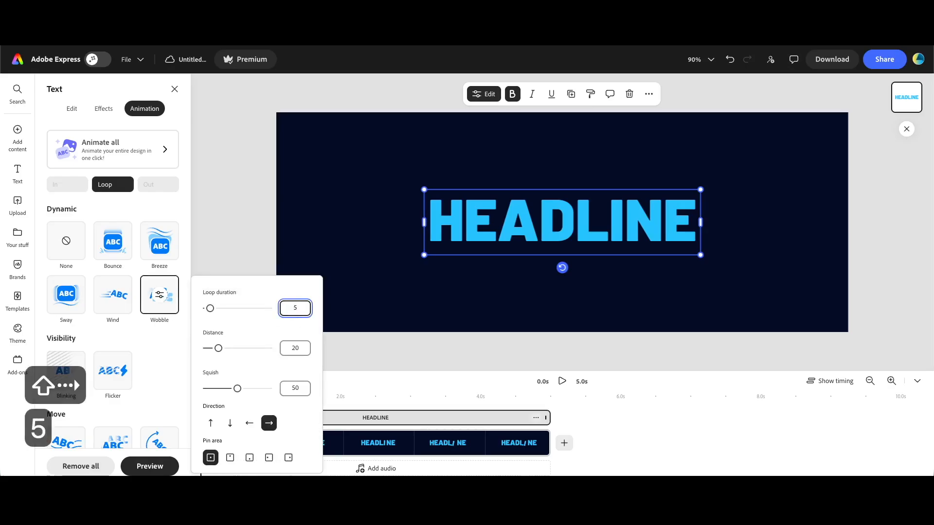
pyautogui.click(300, 348)
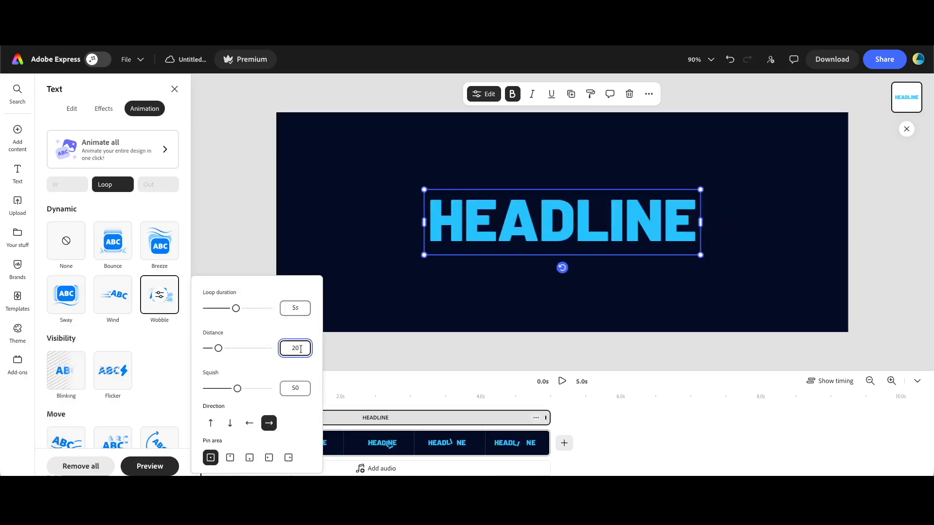
pyautogui.press('BackSpace')
pyautogui.write('4')
pyautogui.press('Return')
pyautogui.click(300, 388)
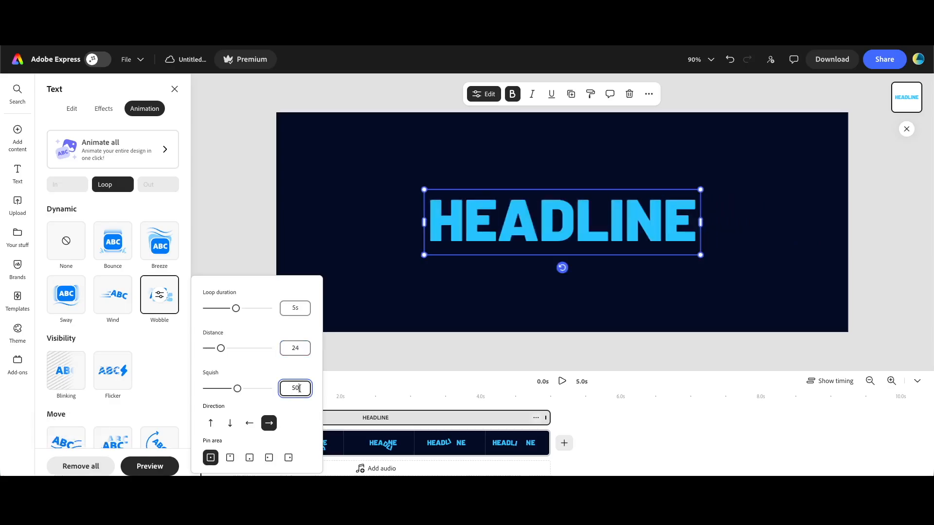
pyautogui.write('90')
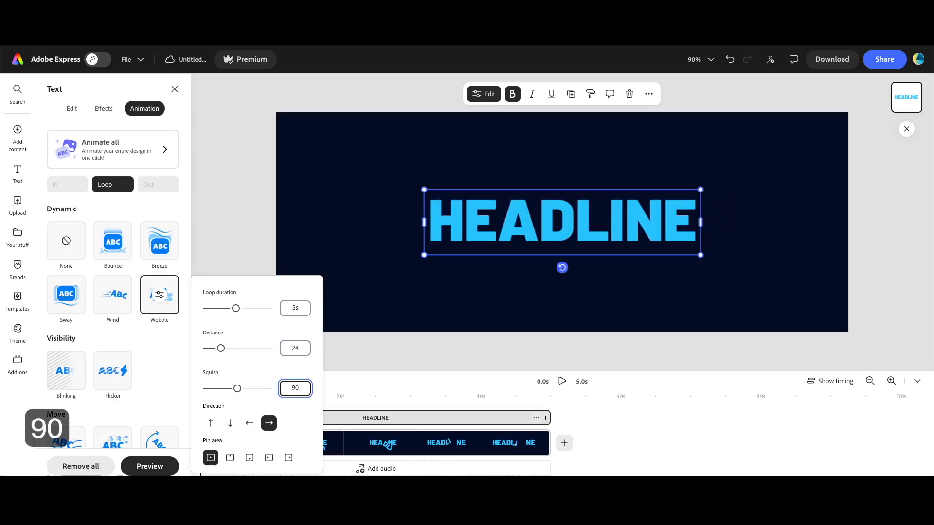
pyautogui.click(230, 424)
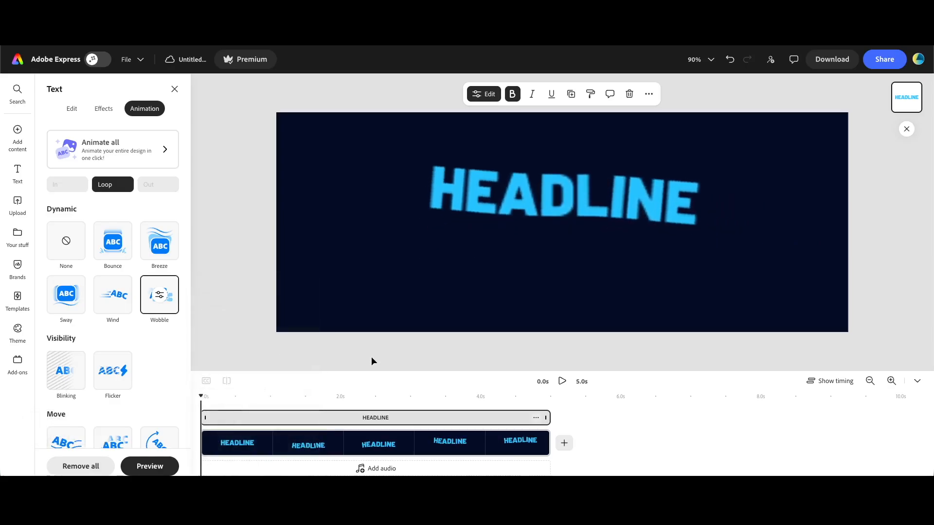
pyautogui.click(563, 382)
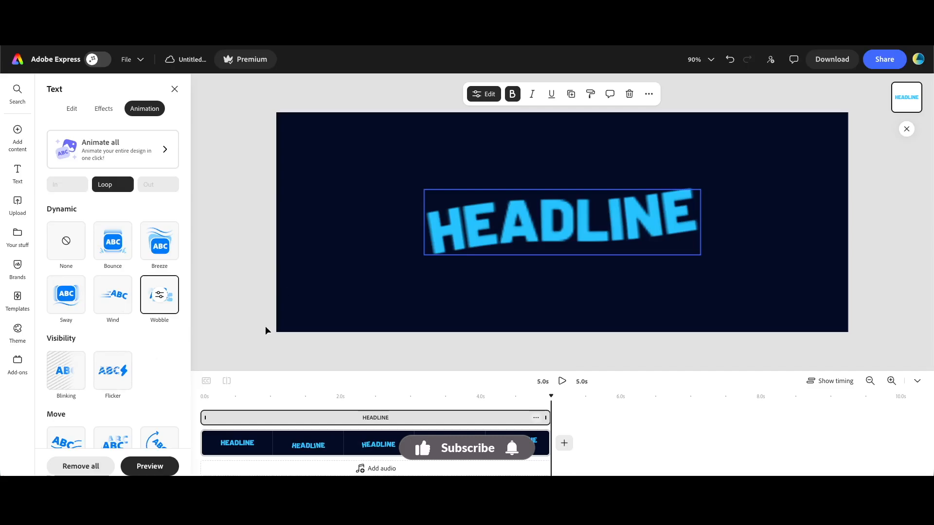
# Change the page background to the custom hex color #04F721 and open the download options
pyautogui.click(346, 351)
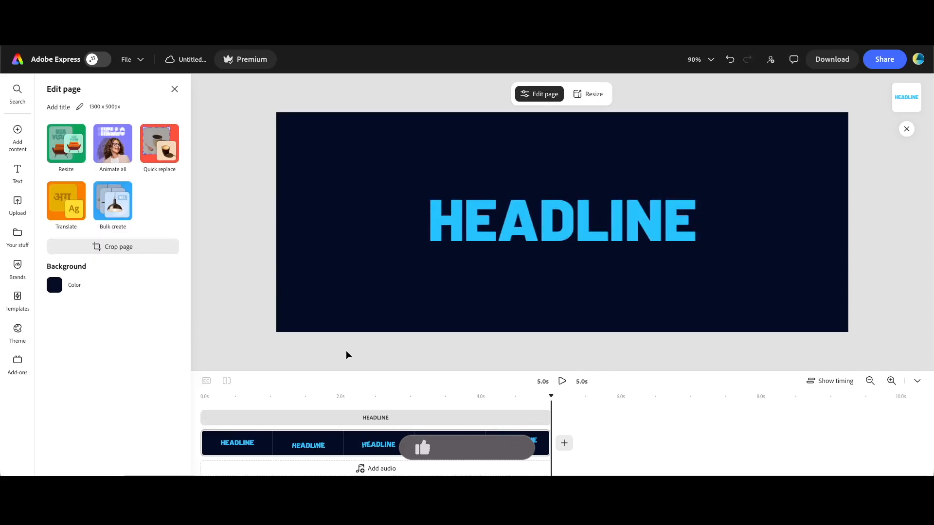
pyautogui.click(64, 290)
pyautogui.click(154, 201)
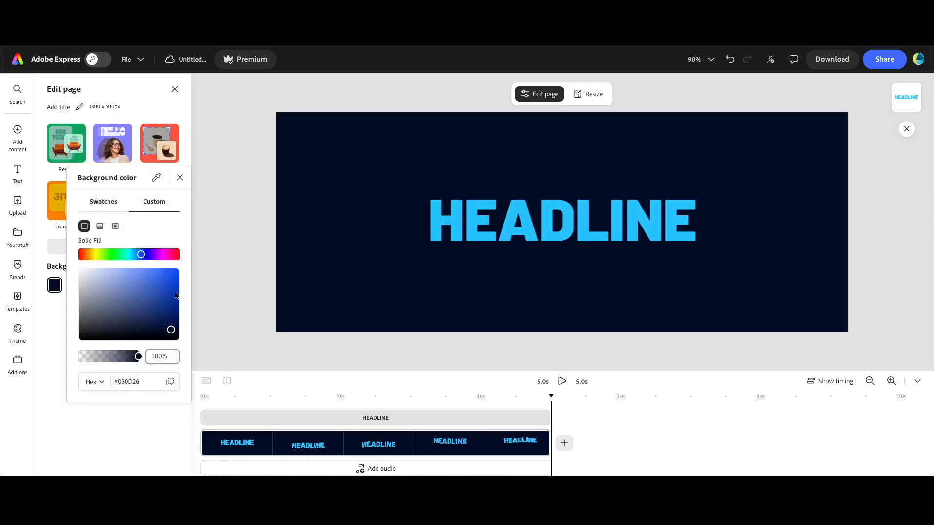
pyautogui.click(132, 382)
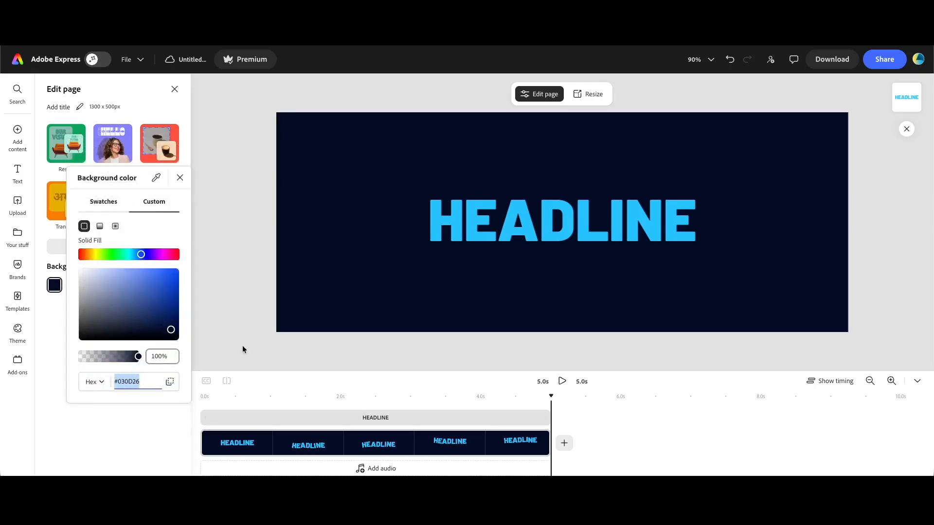
pyautogui.write('04F721')
pyautogui.press('Return')
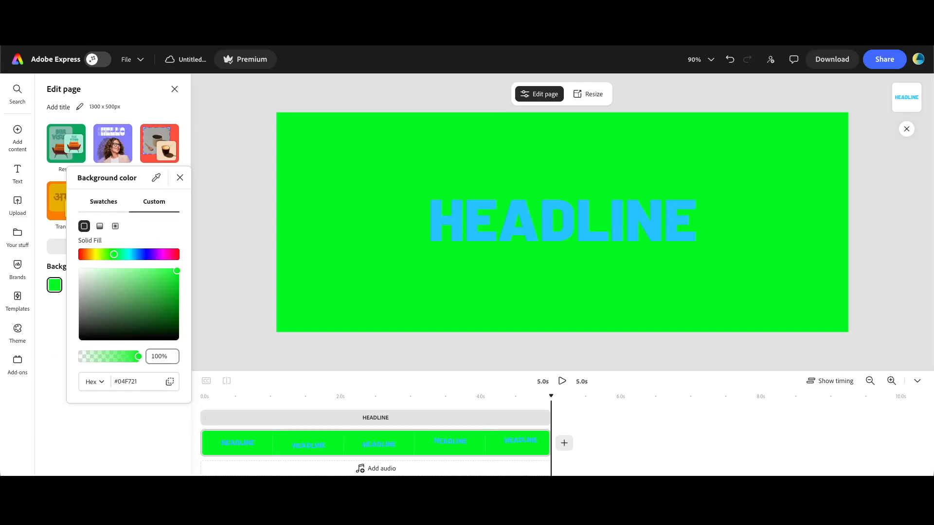
pyautogui.click(832, 59)
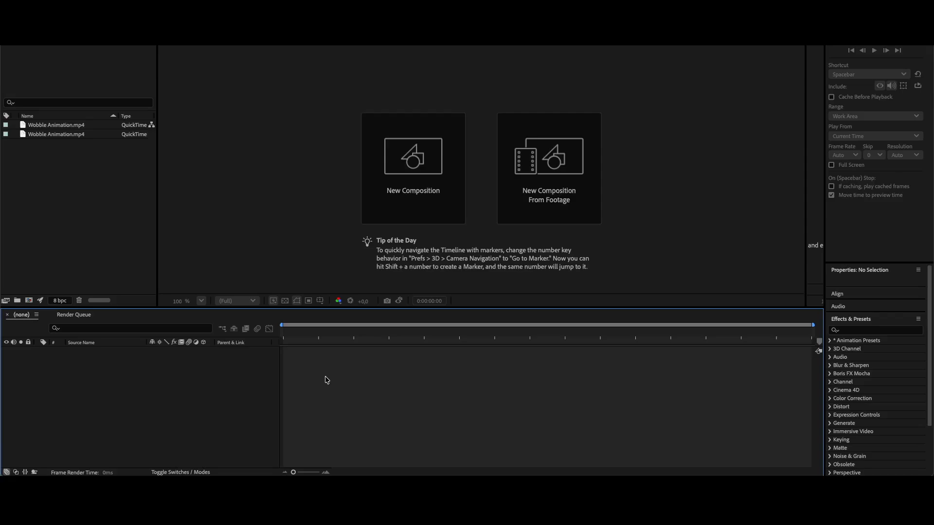
# In After Effects, import the green Wobble Animation.mp4 and create a composition from it in the empty timeline
pyautogui.click(123, 43)
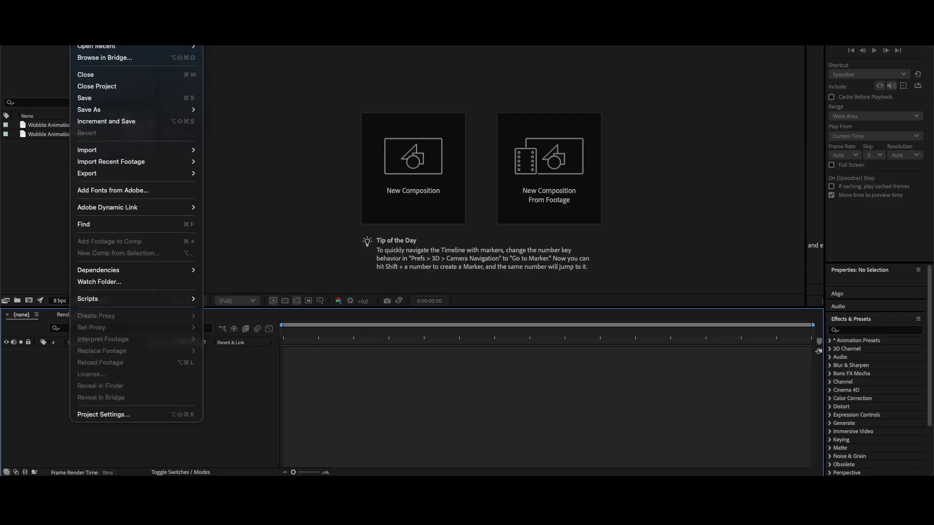
pyautogui.moveTo(115, 152)
pyautogui.click(238, 154)
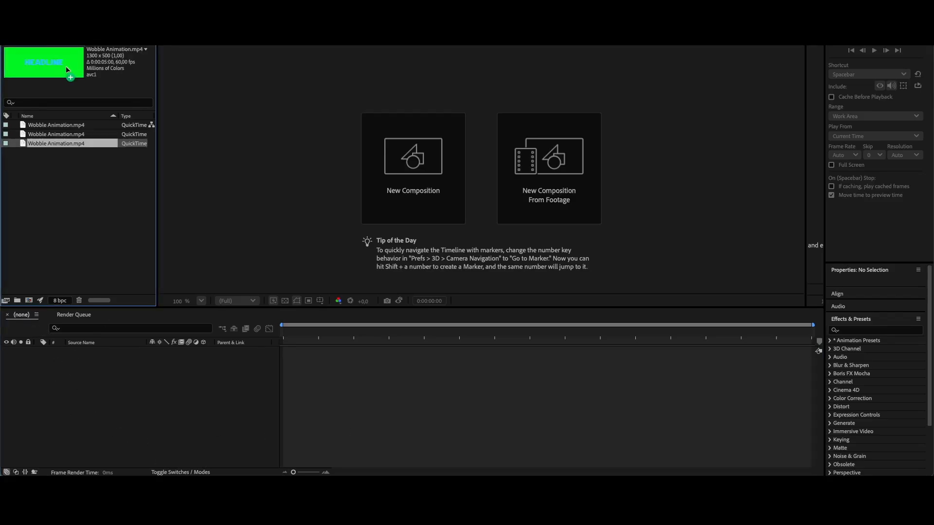
pyautogui.moveTo(66, 71); pyautogui.dragTo(390, 373)
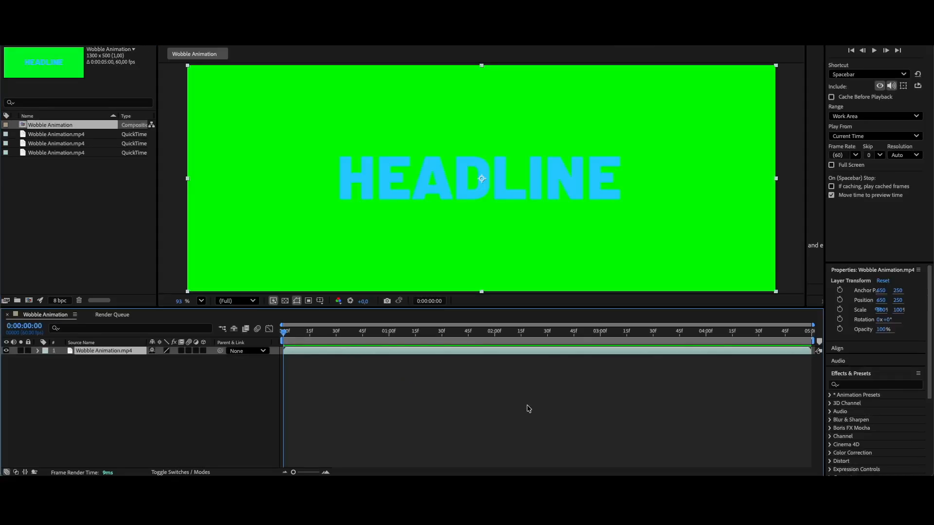
# Apply the Keylight (1.2) effect to the video layer and sample the green background as its Screen Colour
pyautogui.click(862, 384)
pyautogui.write('keylight')
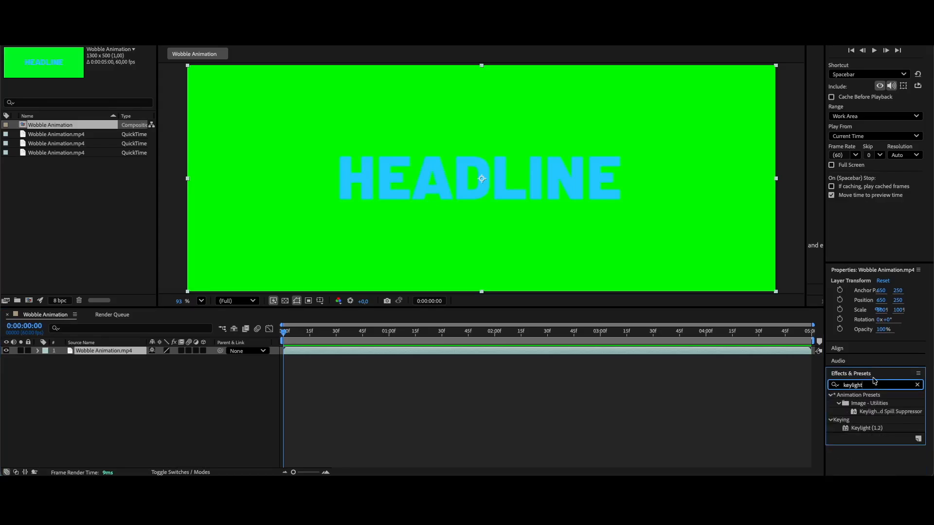
pyautogui.moveTo(876, 430); pyautogui.dragTo(539, 354)
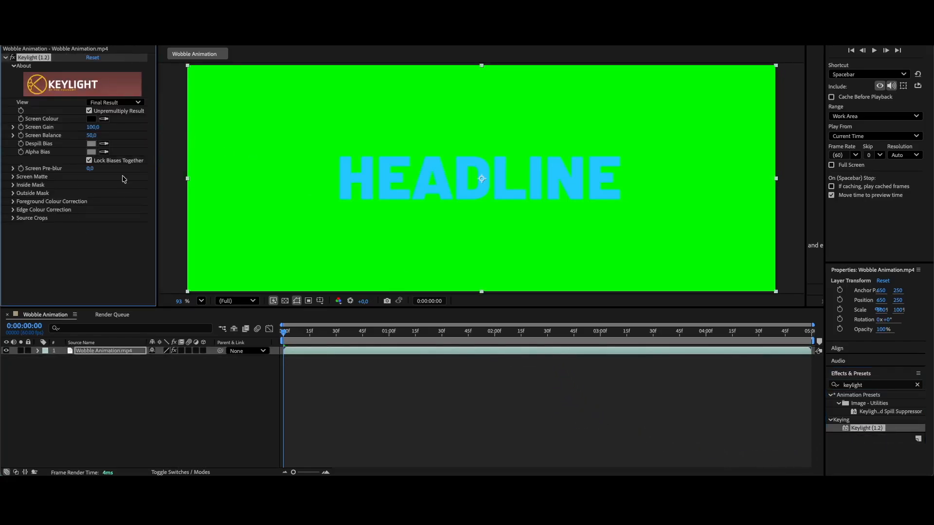
pyautogui.click(104, 120)
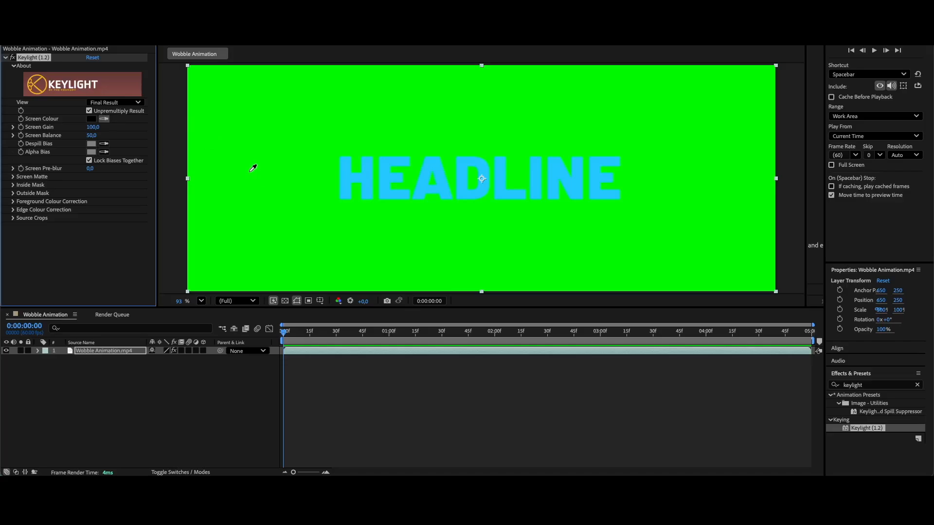
pyautogui.click(252, 170)
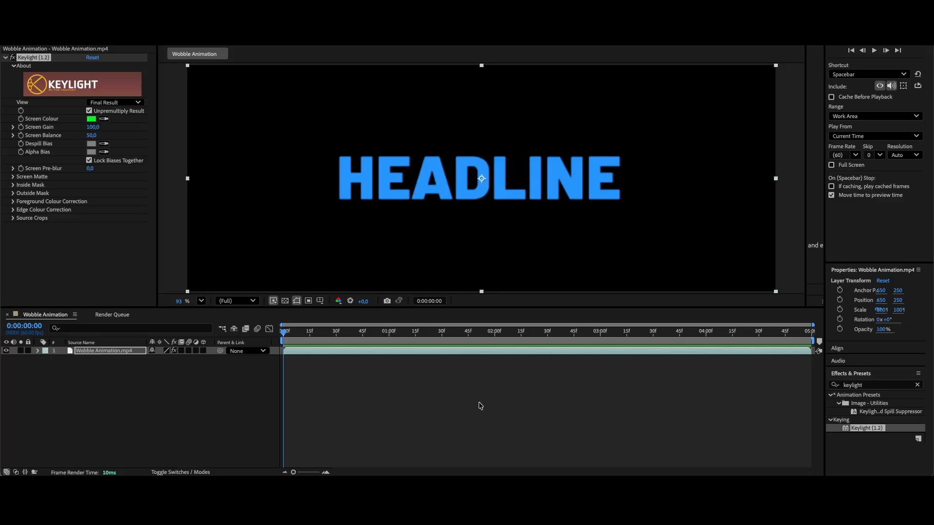
# Duplicate the video layer and set the composition duration to 0:00:10:00
pyautogui.click(389, 352)
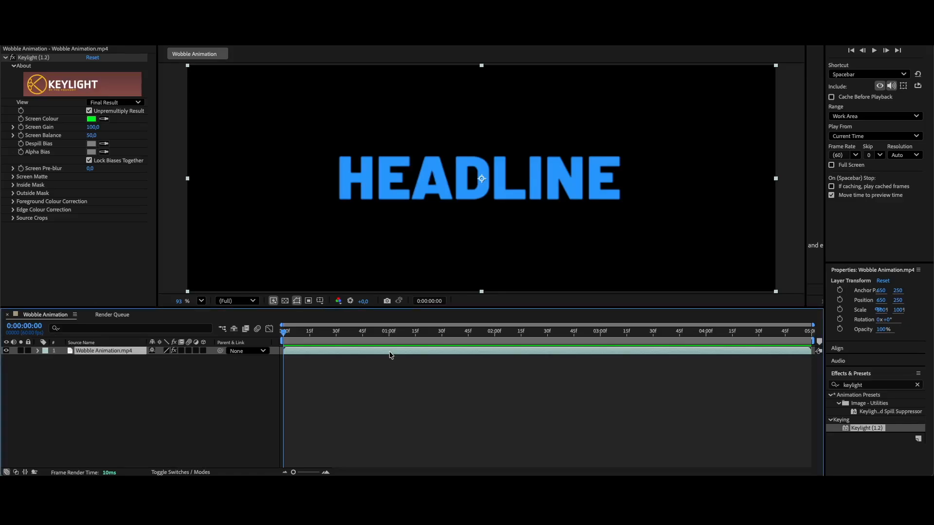
pyautogui.hotkey('ctrl', 'd')
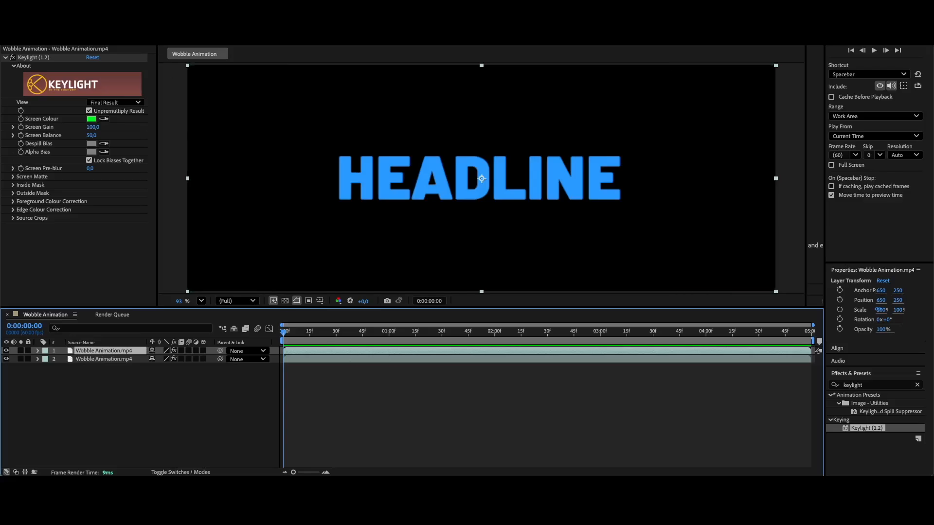
pyautogui.click(134, 2)
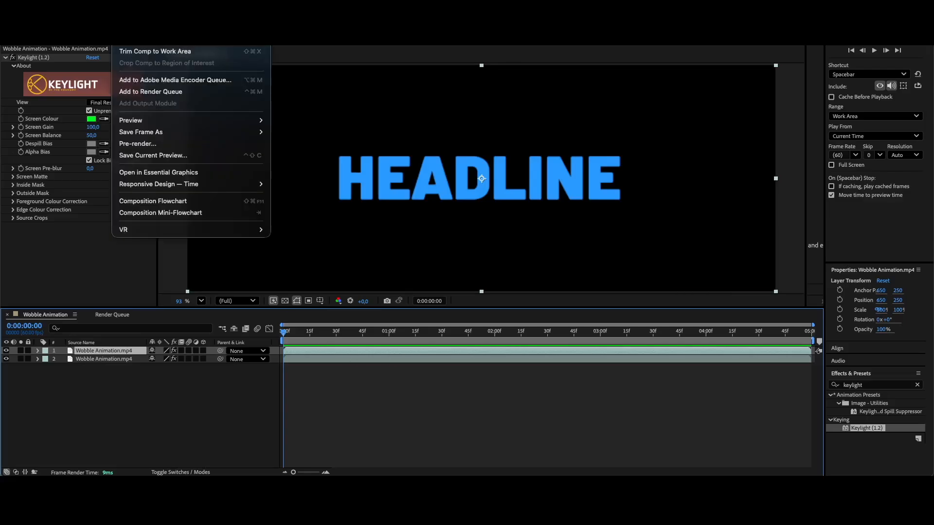
pyautogui.click(146, 28)
pyautogui.click(413, 298)
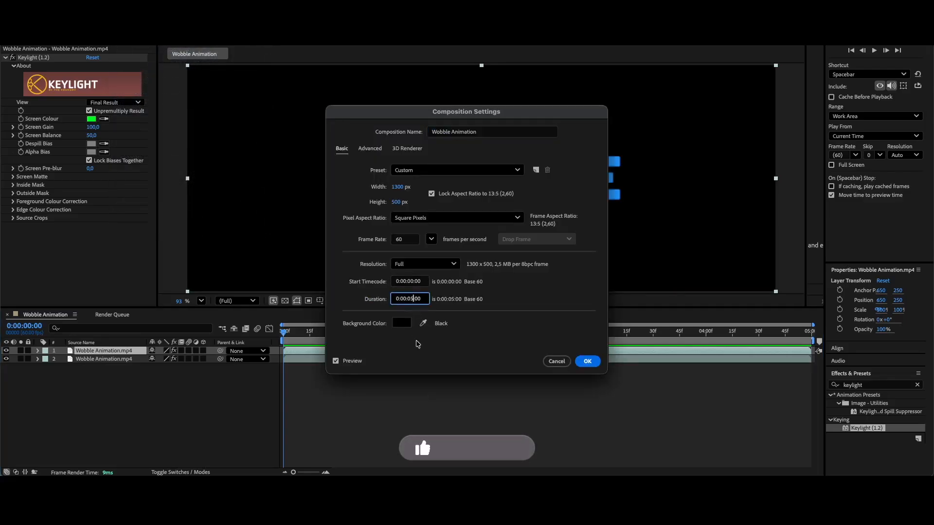
pyautogui.press('BackSpace')
pyautogui.press('BackSpace')
pyautogui.write('10')
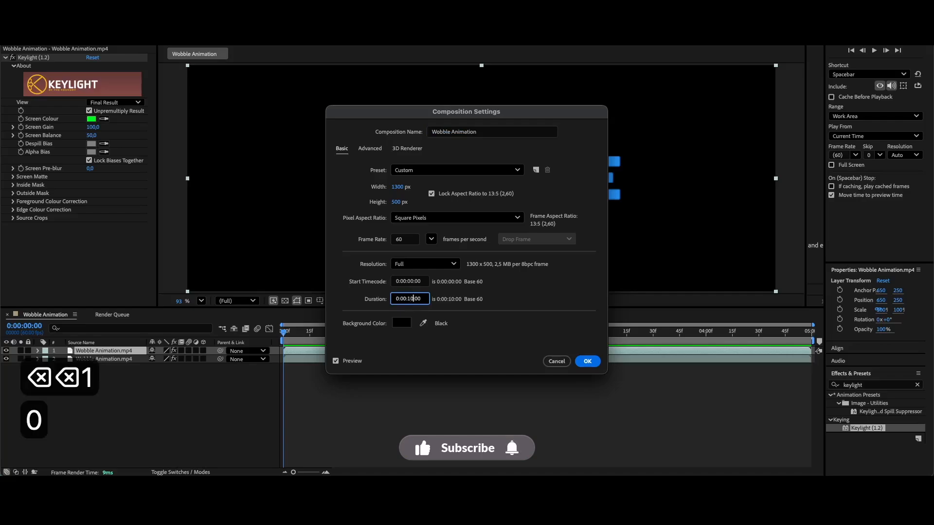
pyautogui.press('Return')
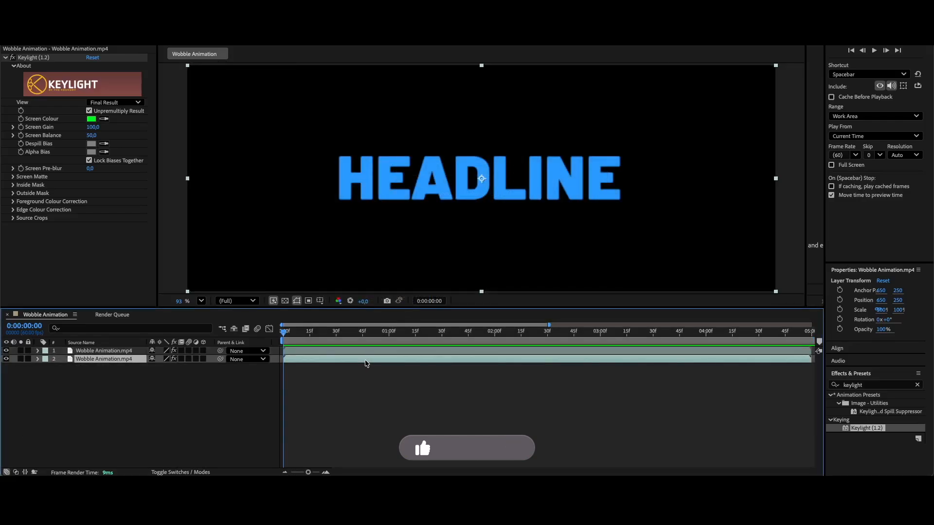
# Shift the lower video layer in time to start just before the upper one ends, at about 5 seconds
pyautogui.moveTo(366, 361); pyautogui.dragTo(704, 359)
pyautogui.moveTo(308, 473); pyautogui.dragTo(293, 472)
pyautogui.moveTo(486, 360); pyautogui.dragTo(568, 362)
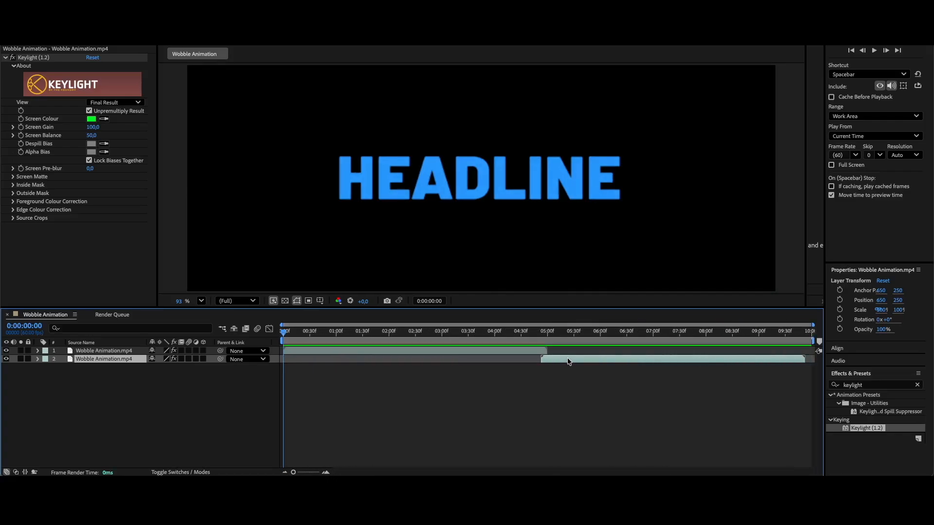
# Time-reverse the lower video layer and play back the composition
pyautogui.rightClick(568, 361)
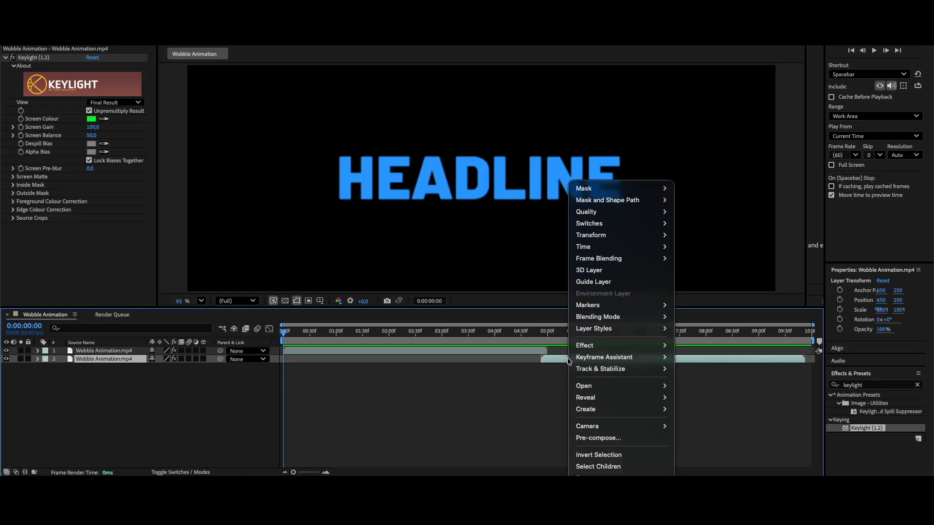
pyautogui.moveTo(608, 246)
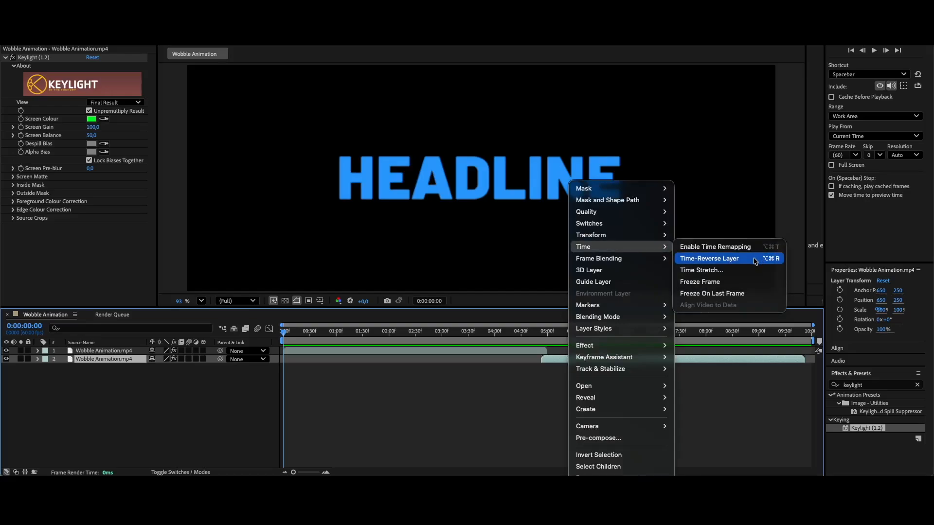
pyautogui.click(755, 262)
pyautogui.press('space')
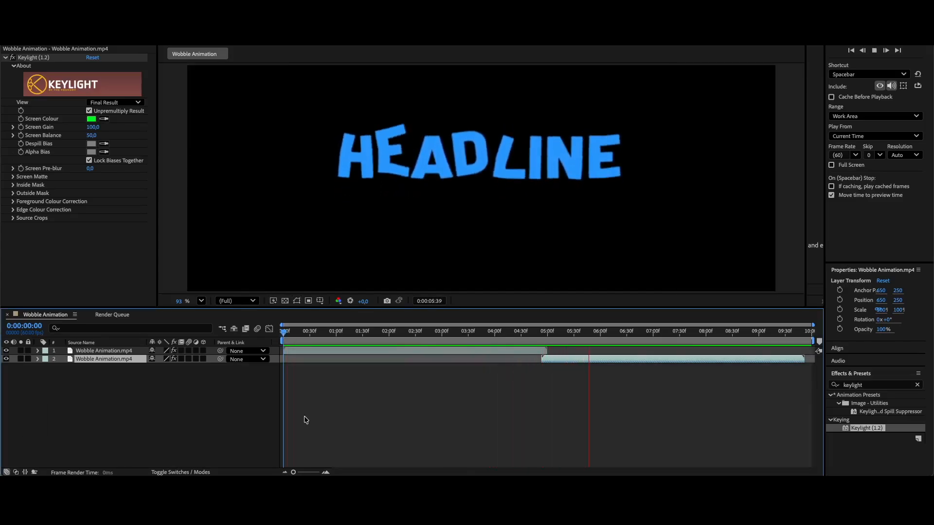
pyautogui.press('space')
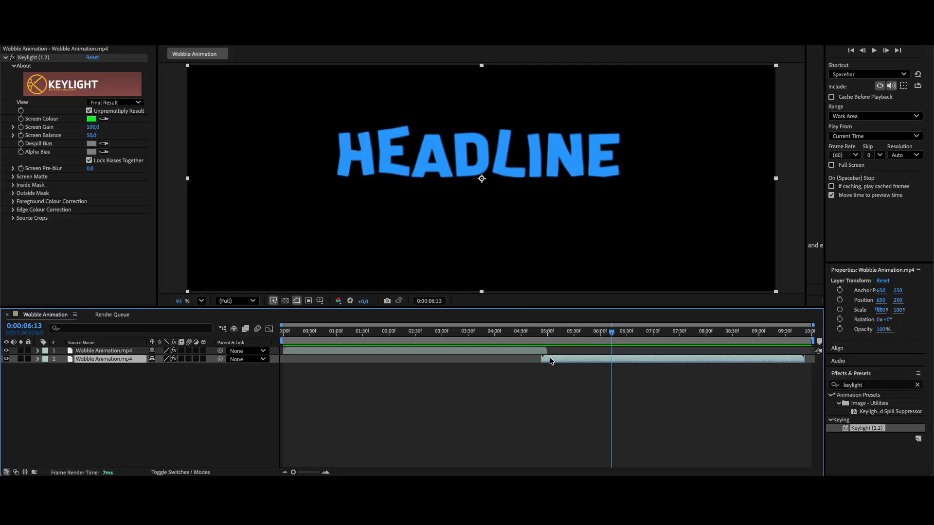
# Align the start of the lower video layer with the end of the upper one at 5 seconds, and play back the transition and loop point
pyautogui.moveTo(552, 361); pyautogui.dragTo(553, 360)
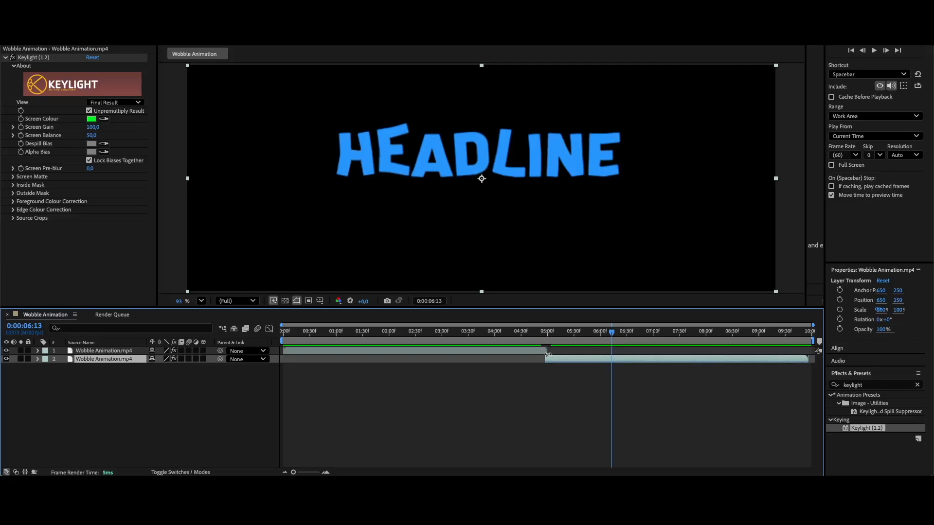
pyautogui.click(497, 333)
pyautogui.press('space')
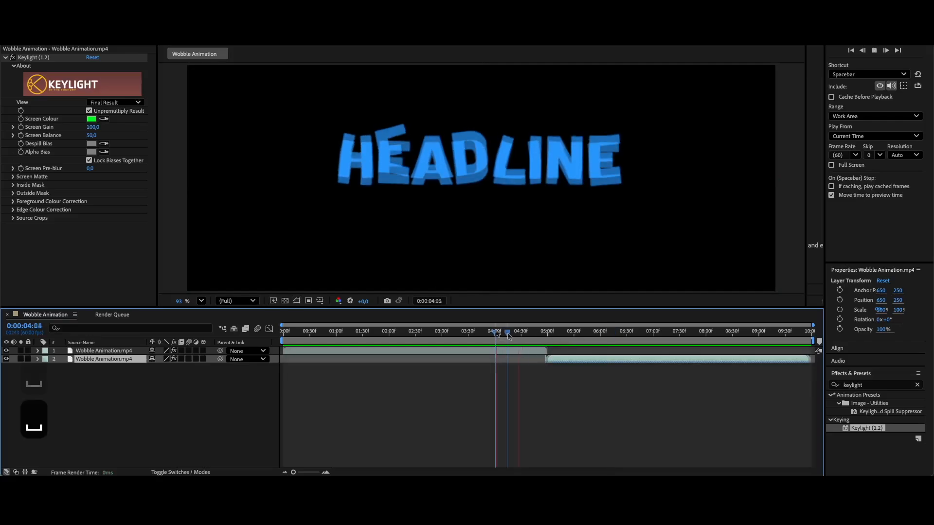
pyautogui.press('space')
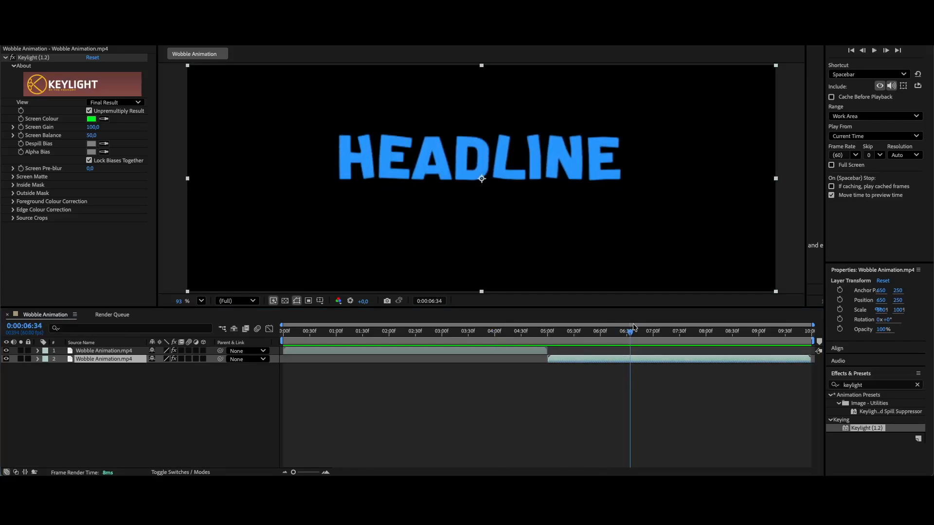
pyautogui.click(738, 333)
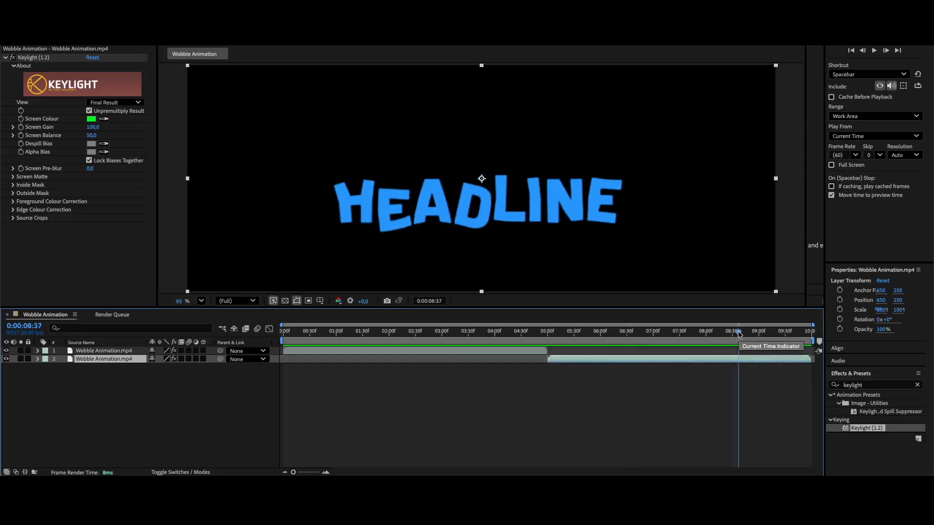
pyautogui.press('space')
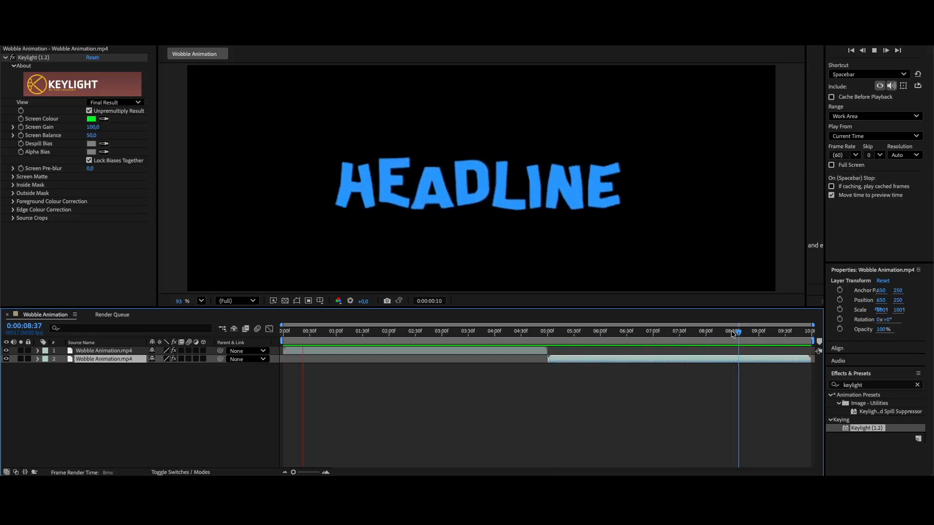
pyautogui.press('space')
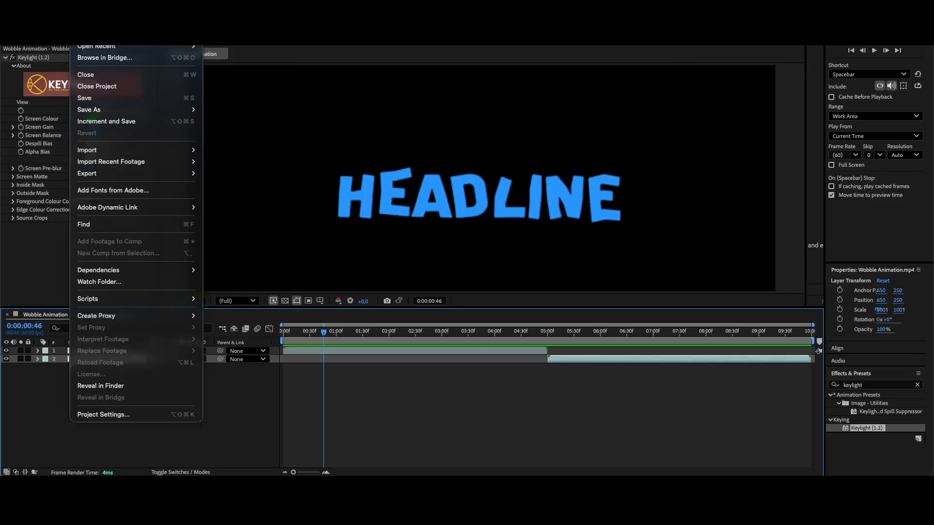
# Add the Wobble Animation composition to the render queue and configure its output module as QuickTime with RGB + Alpha channels
pyautogui.moveTo(100, 173)
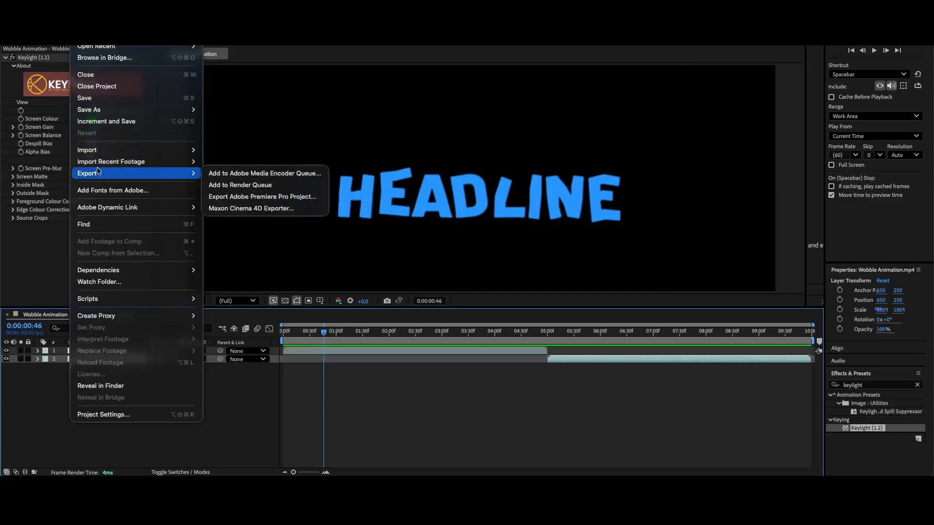
pyautogui.click(269, 185)
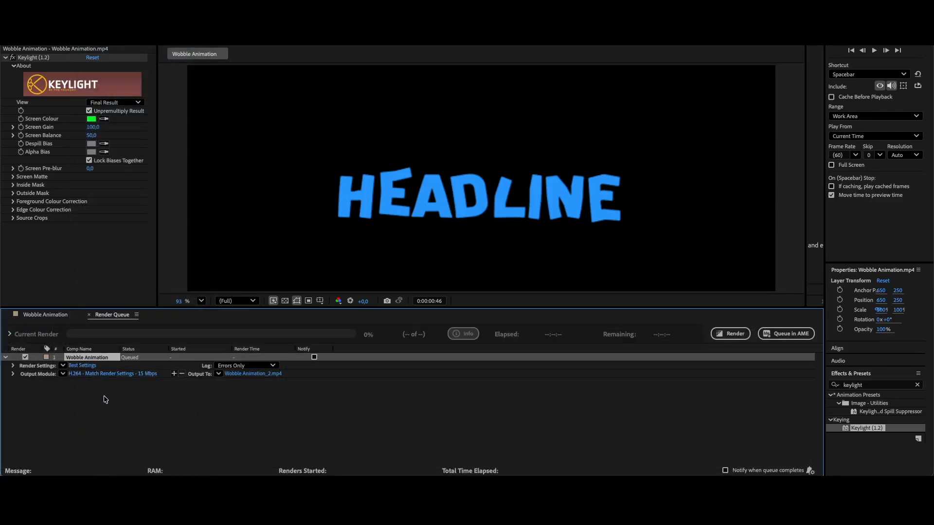
pyautogui.click(107, 374)
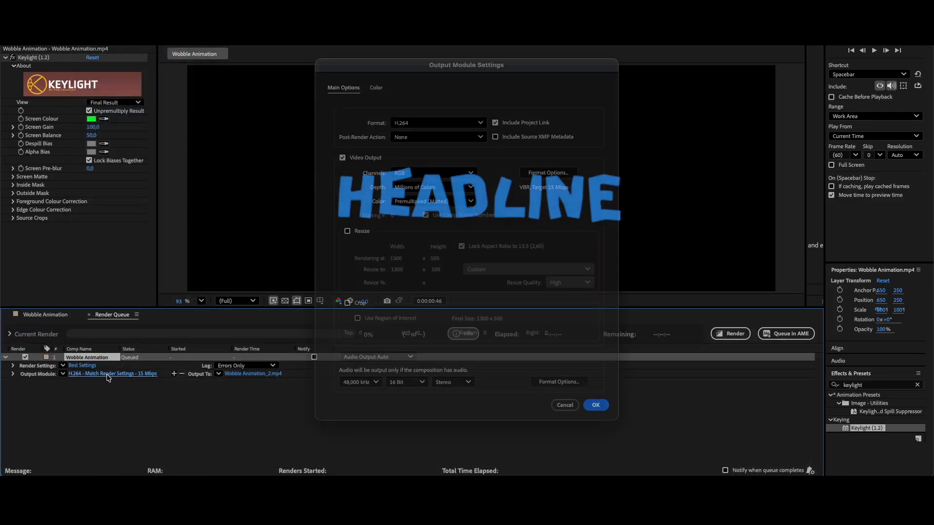
pyautogui.click(464, 128)
pyautogui.click(437, 243)
pyautogui.click(431, 176)
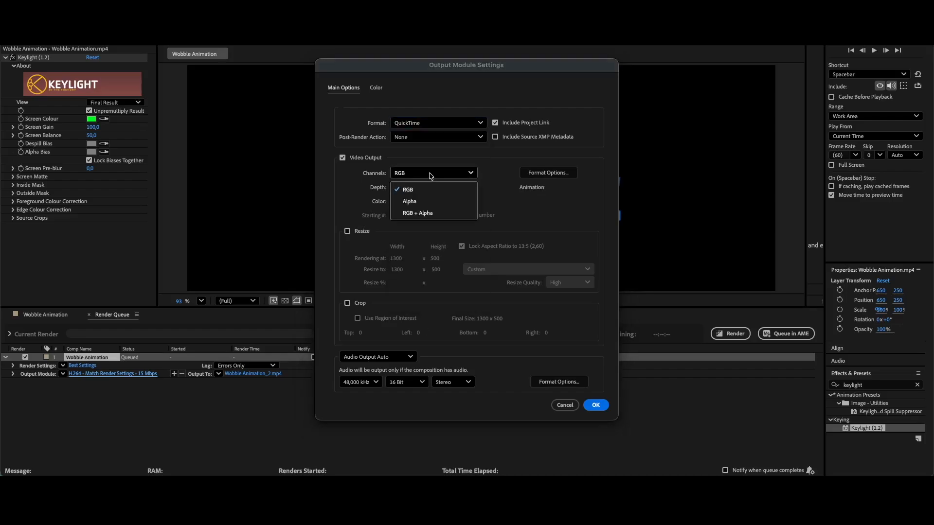
pyautogui.click(426, 213)
pyautogui.click(596, 405)
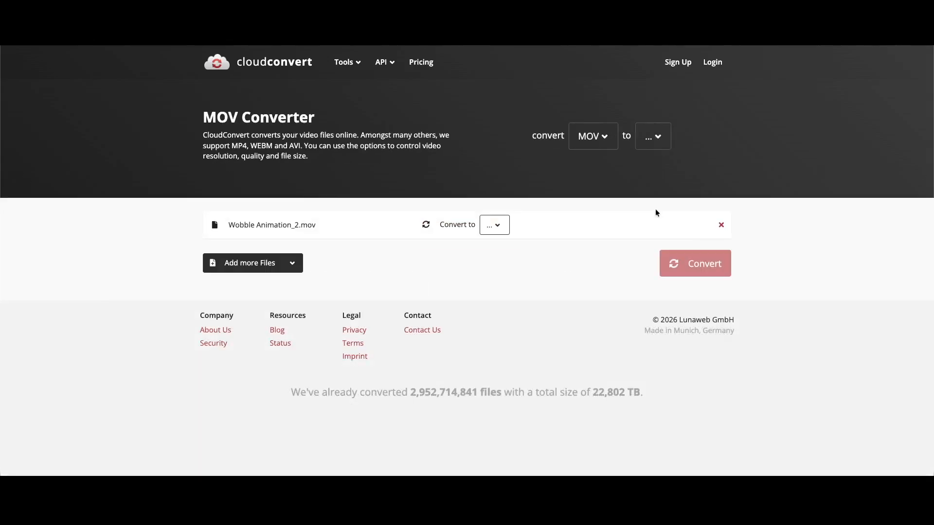
# In CloudConvert, set WEBM as the target format for Wobble Animation_2.mov and start the conversion
pyautogui.click(657, 142)
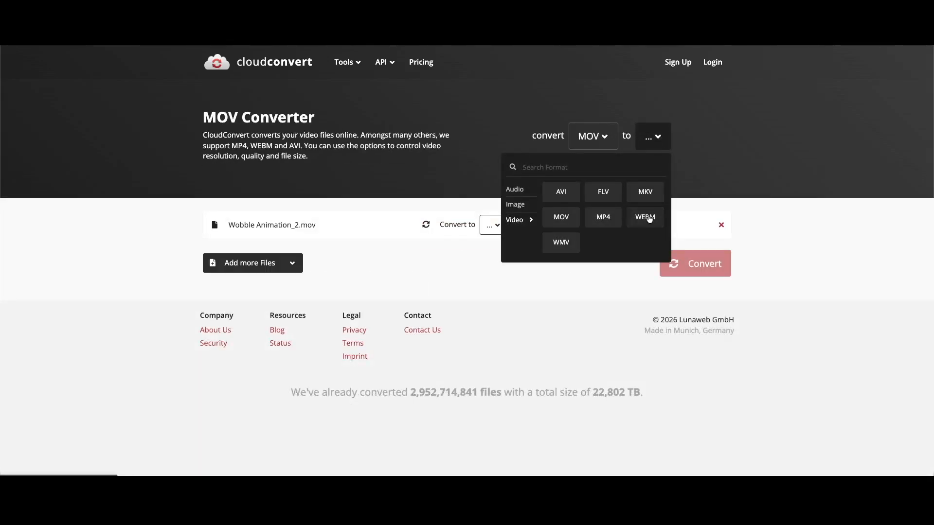
pyautogui.click(649, 219)
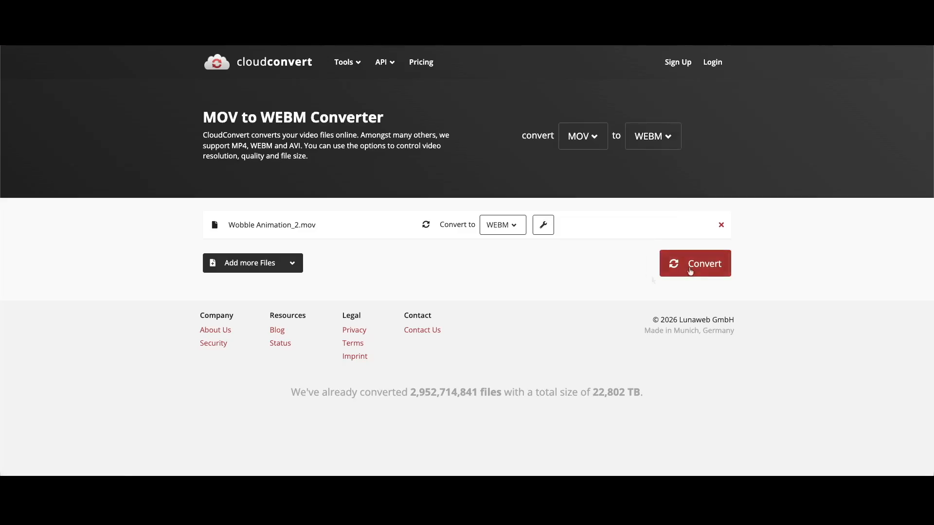
pyautogui.click(690, 271)
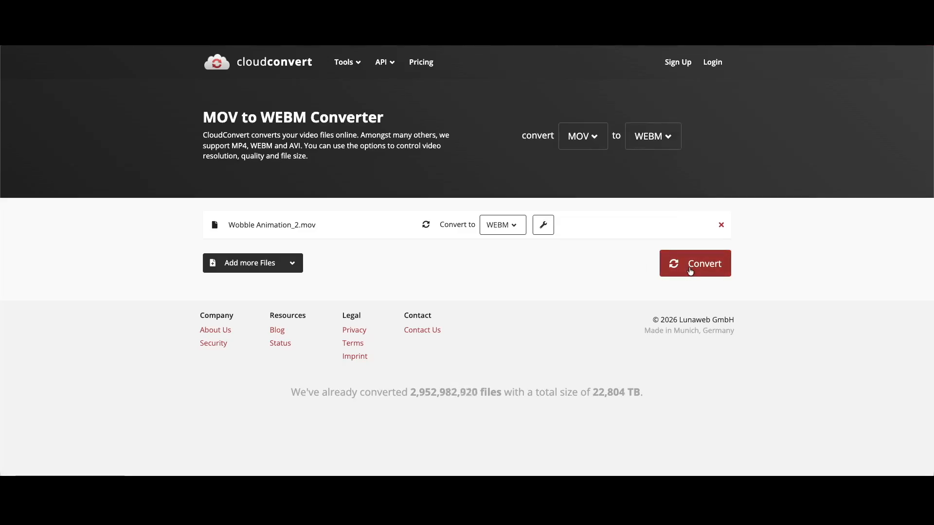